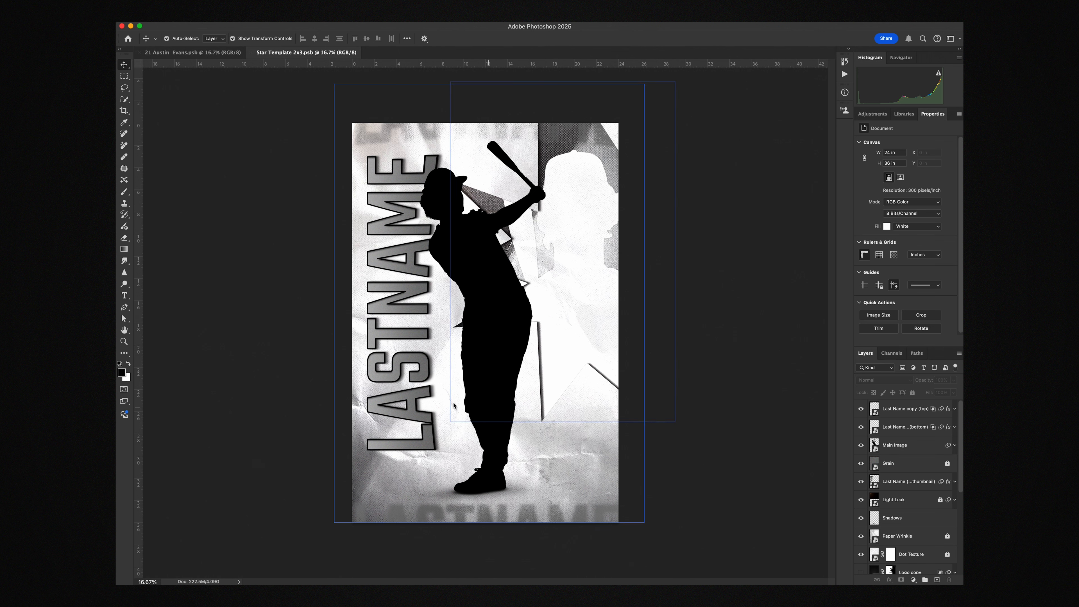
# Open the last name smart object and replace its placeholder text with the player's last name
pyautogui.click(423, 368)
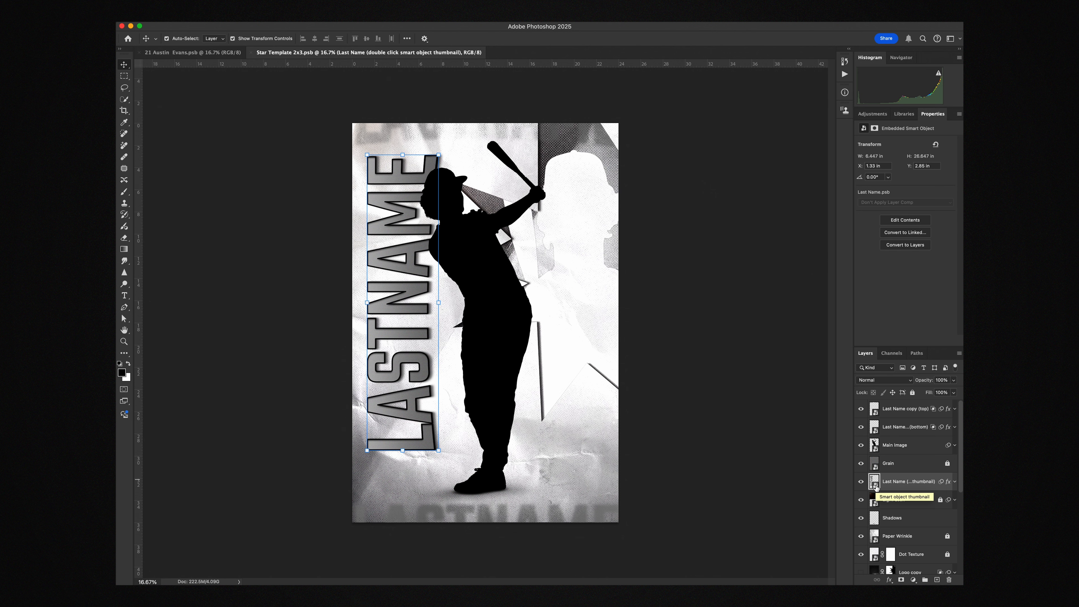
pyautogui.doubleClick(874, 483)
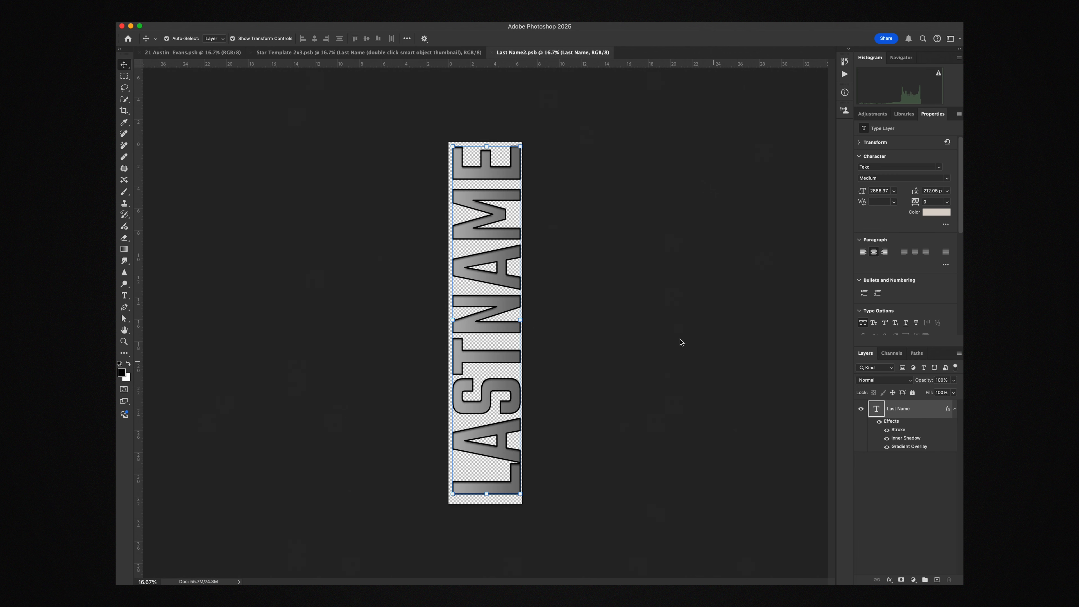
pyautogui.doubleClick(873, 416)
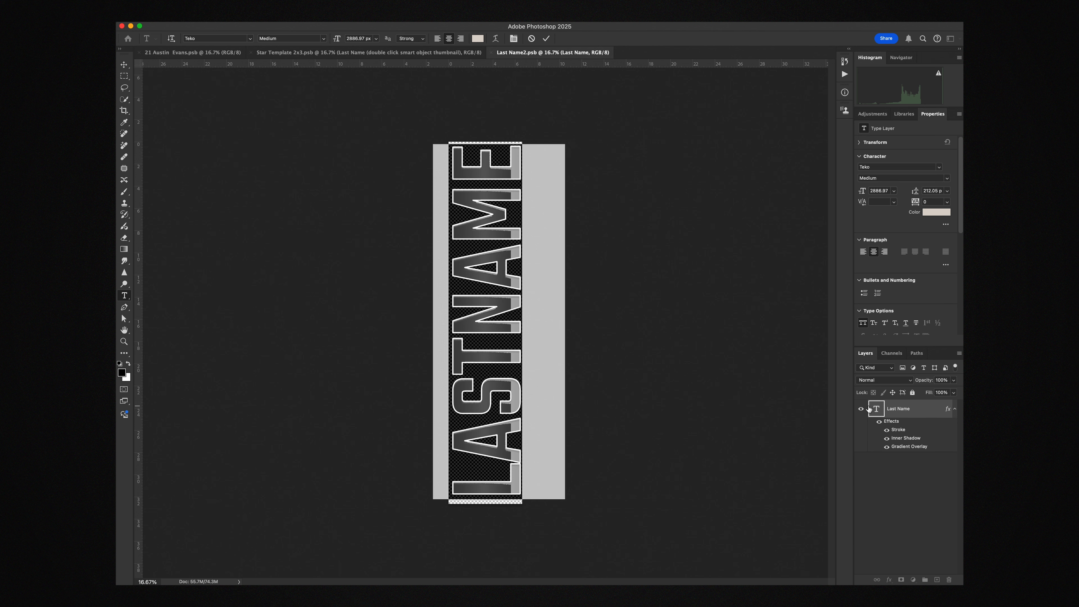
pyautogui.write('EVANS')
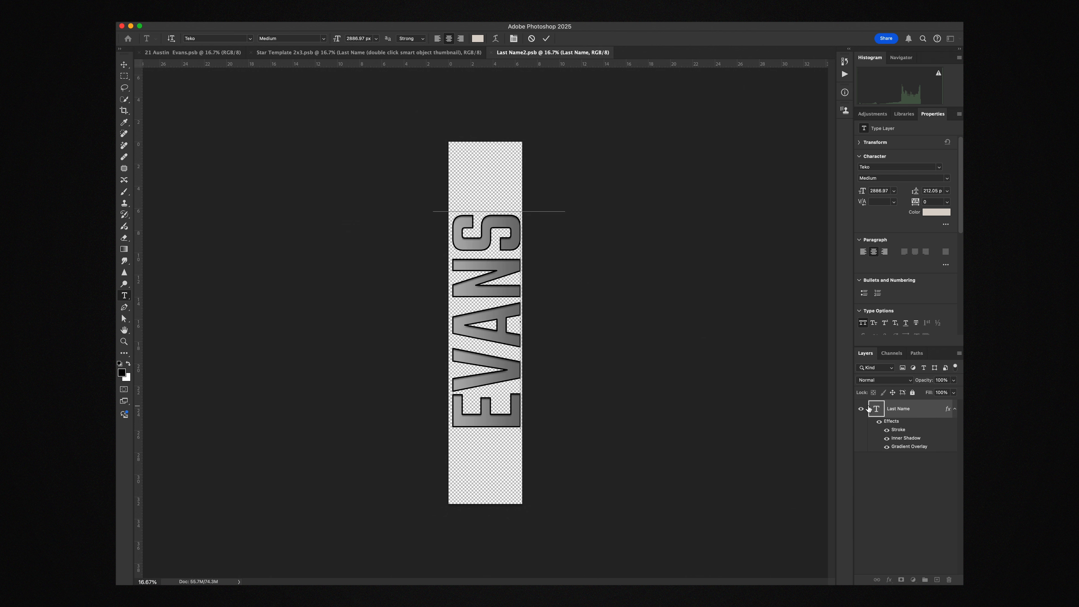
pyautogui.click(125, 67)
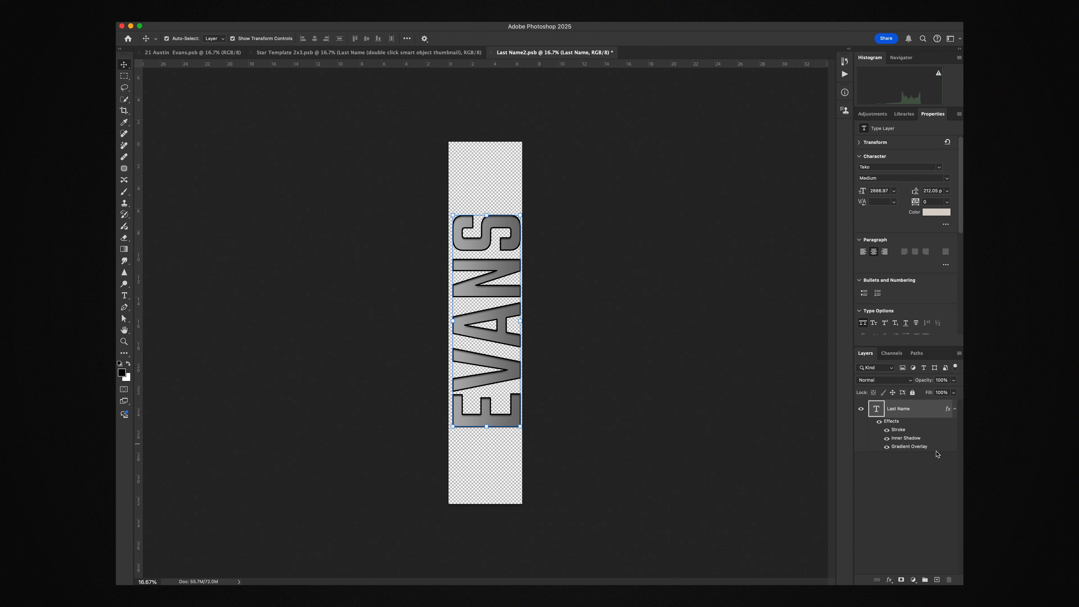
# Set the starting colour stop of the text's gradient overlay to red #bf1919
pyautogui.doubleClick(904, 446)
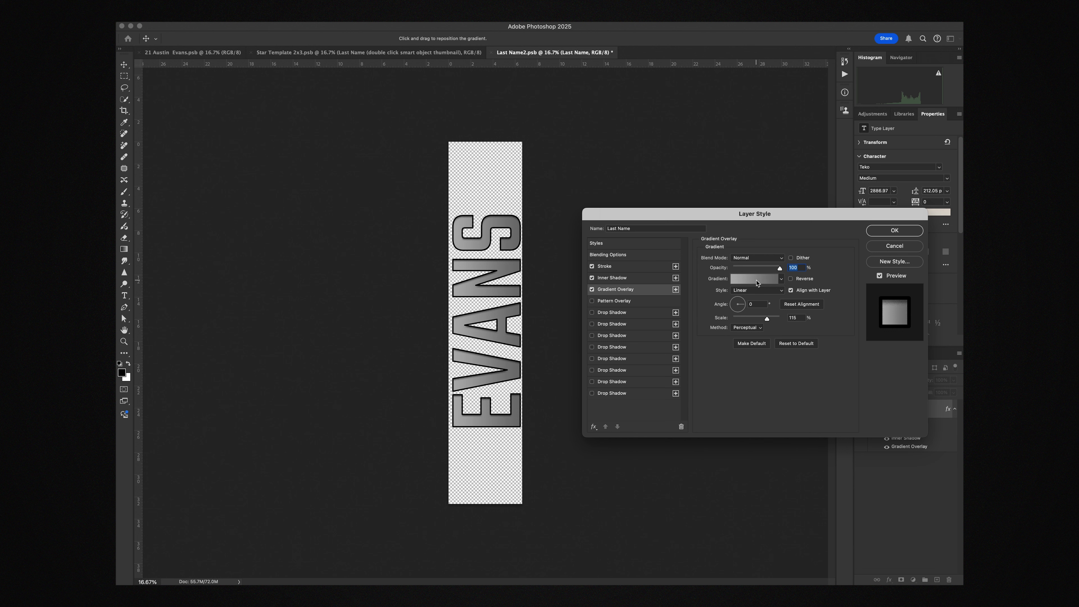
pyautogui.click(755, 280)
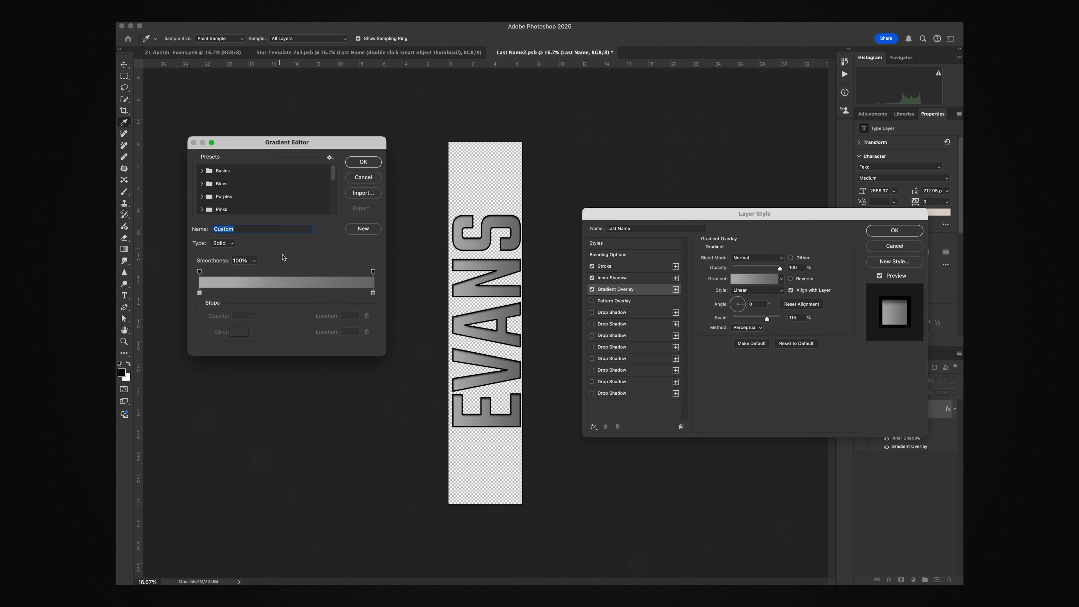
pyautogui.click(200, 294)
pyautogui.click(239, 332)
pyautogui.moveTo(502, 163); pyautogui.dragTo(510, 146)
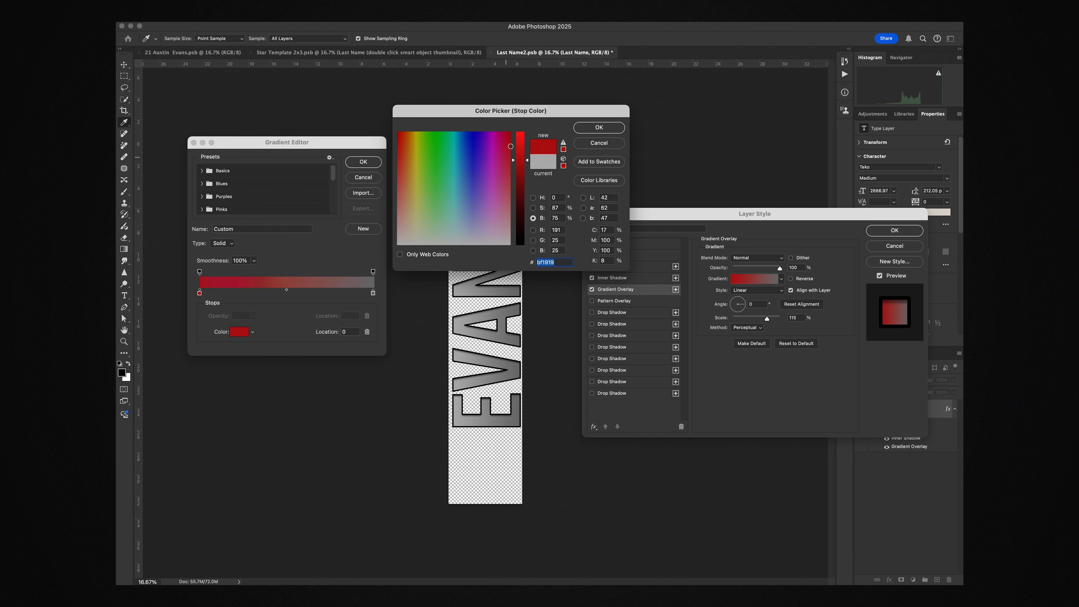
pyautogui.click(598, 128)
# Set the ending colour stop of the text's gradient to dark red #820f0f and accept the gradient
pyautogui.click(373, 294)
pyautogui.doubleClick(373, 293)
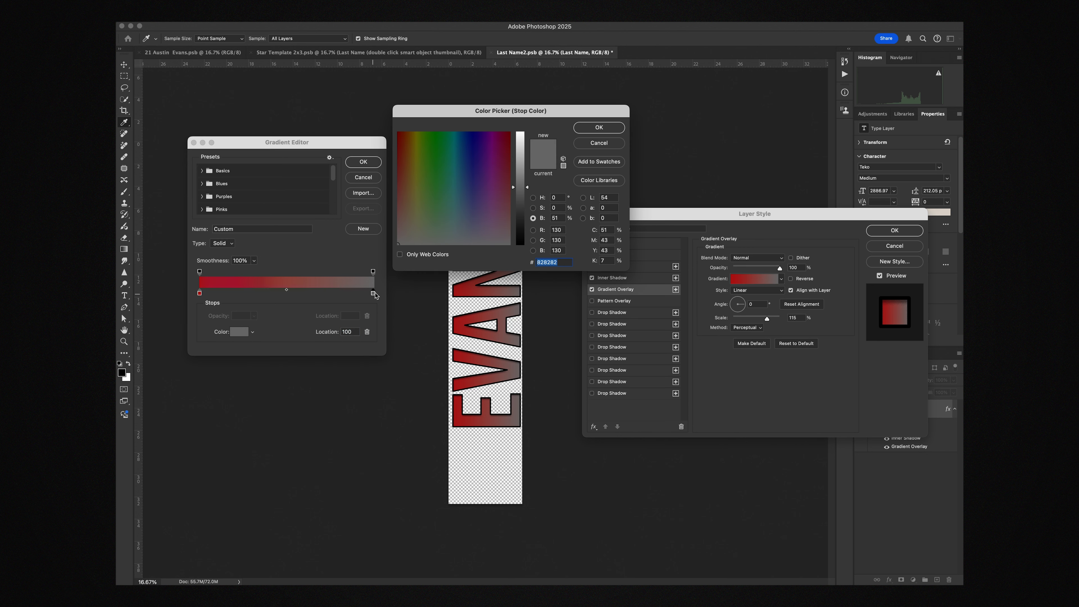
pyautogui.moveTo(510, 151); pyautogui.dragTo(510, 148)
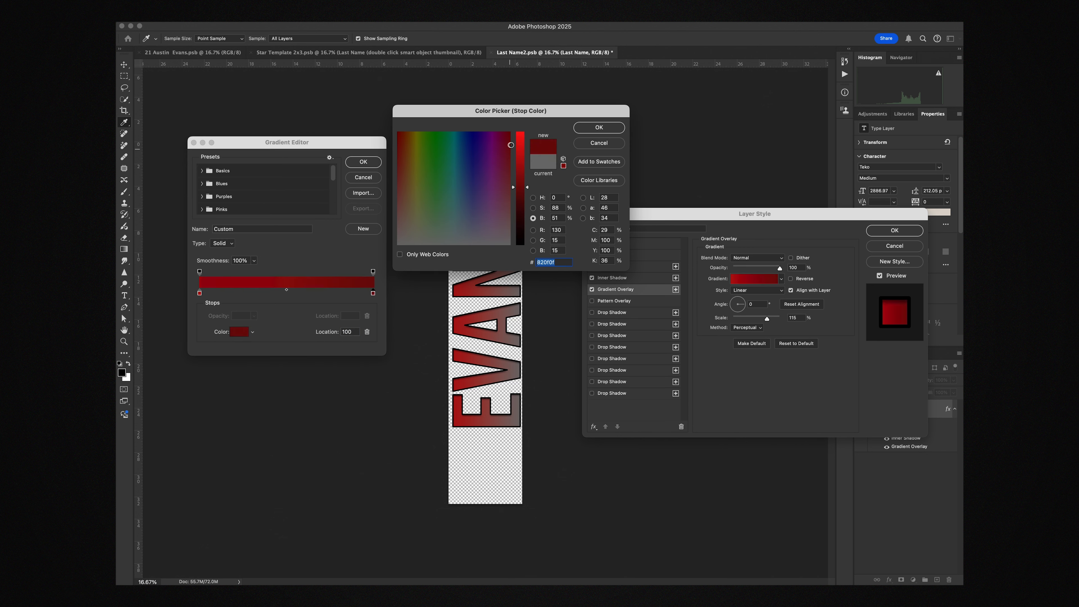
pyautogui.click(597, 132)
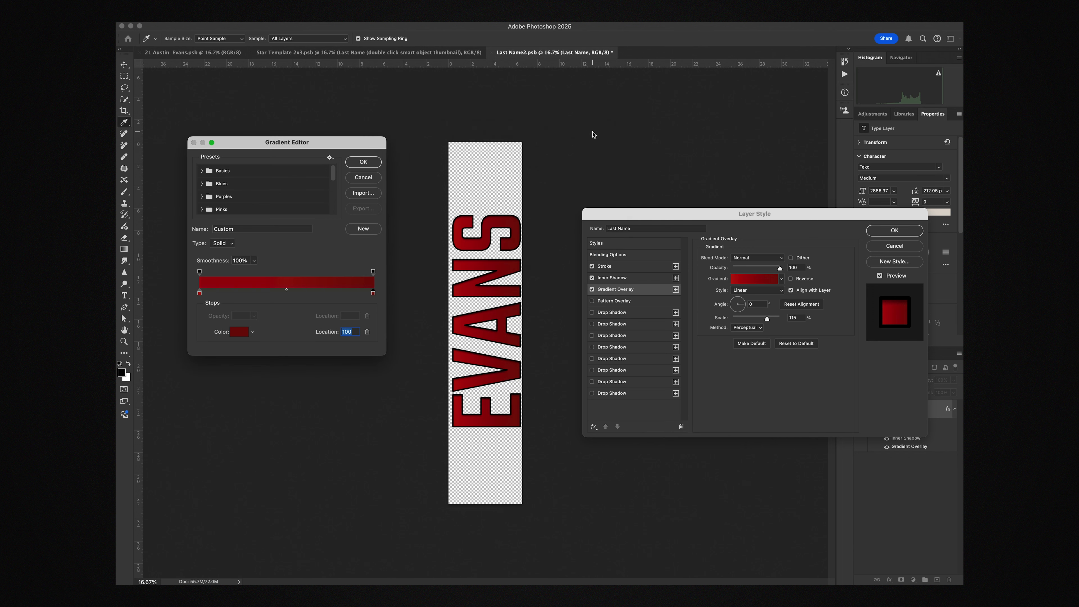
pyautogui.click(364, 162)
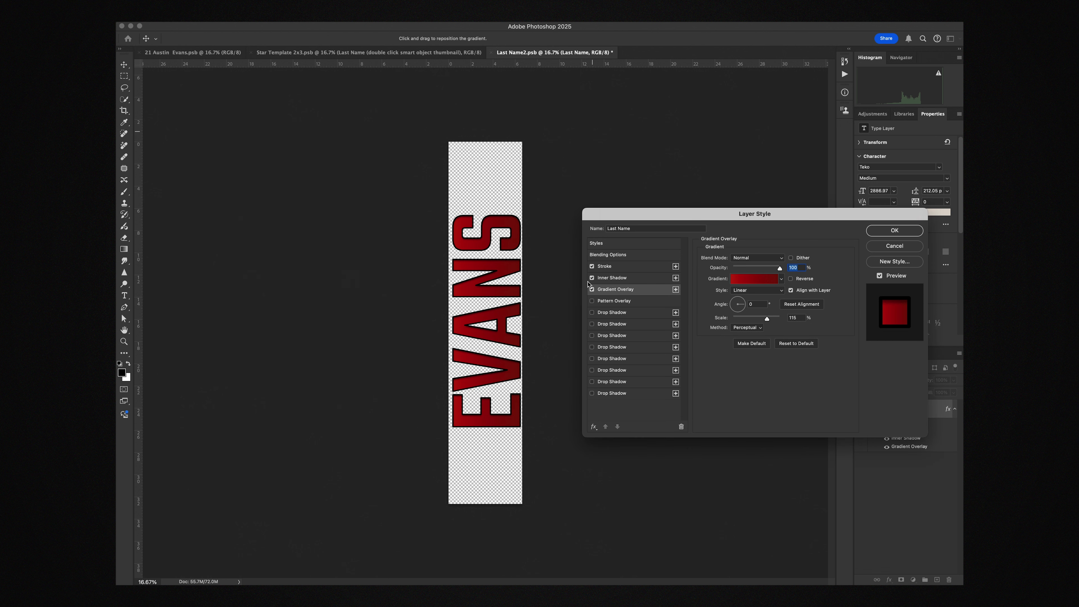
# Review the text's stroke and inner shadow settings and apply the layer style
pyautogui.click(621, 267)
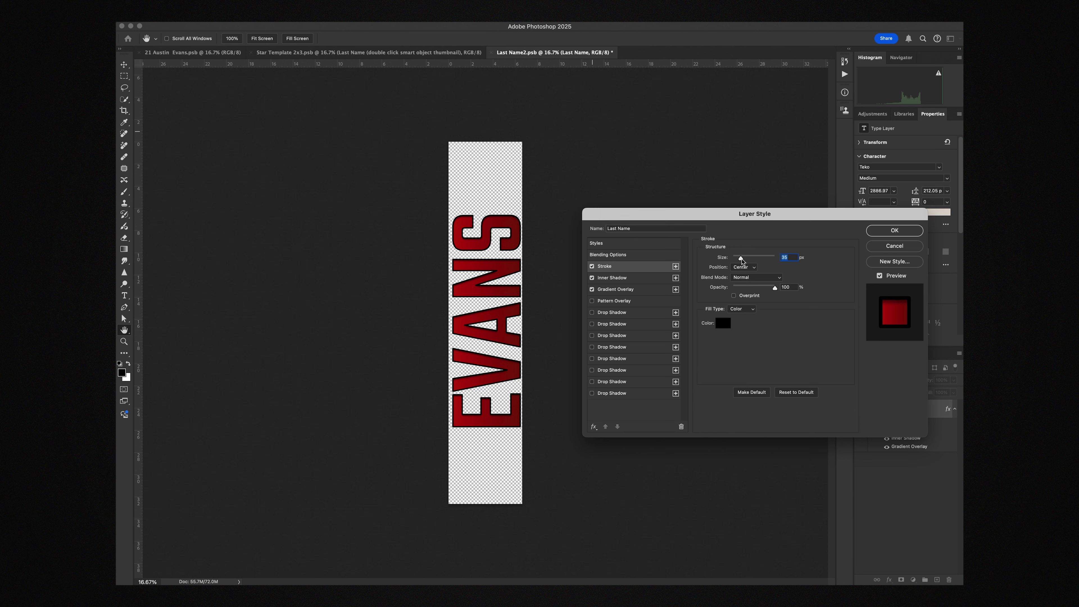
pyautogui.moveTo(741, 261); pyautogui.dragTo(741, 260)
pyautogui.click(637, 283)
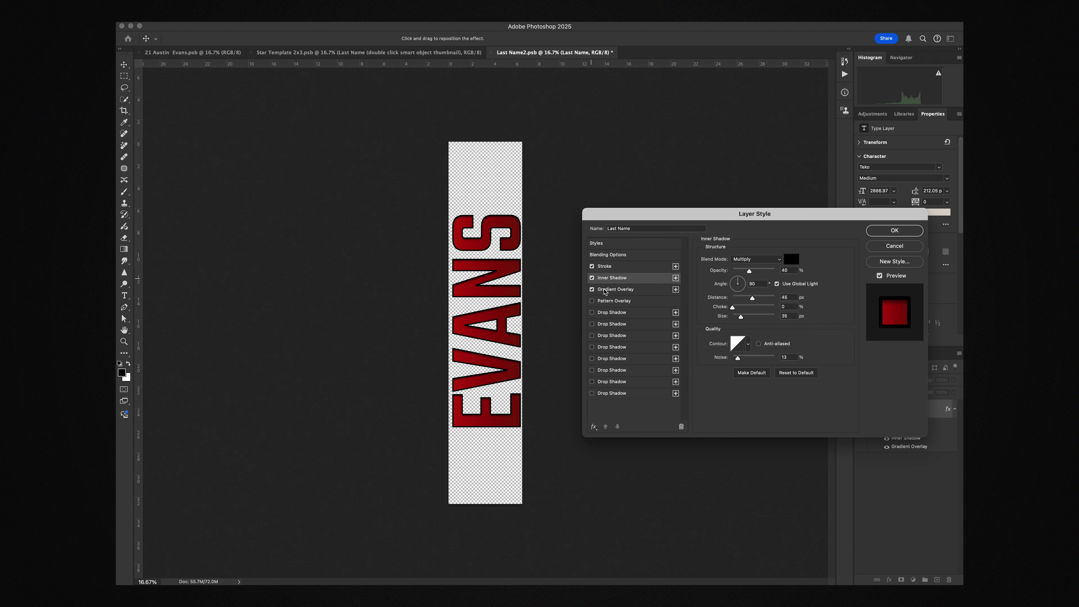
pyautogui.click(894, 232)
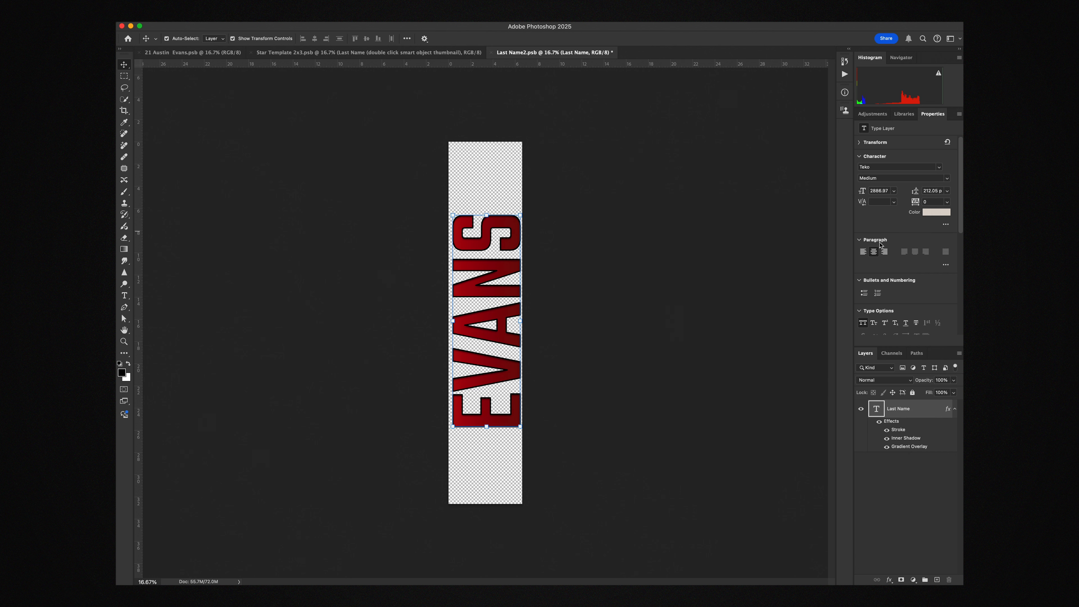
# Save and close the last name smart object to update the name throughout the poster template
pyautogui.press('super+s')
pyautogui.click(496, 54)
pyautogui.click(495, 53)
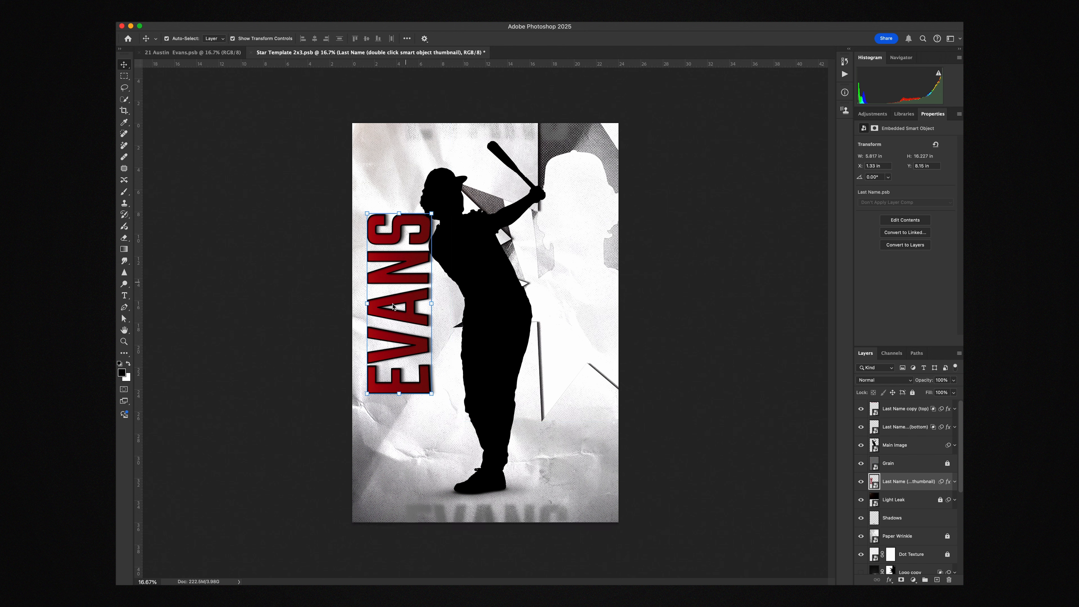
pyautogui.click(444, 519)
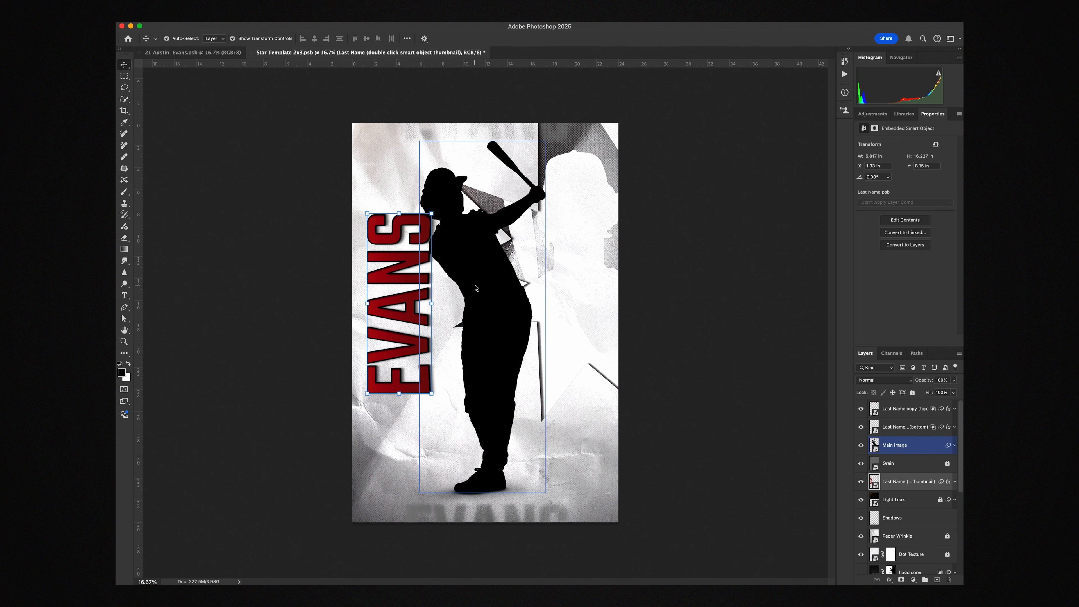
# Place Southern Boone Baseball 2024-01148.png directly above the Main Image layer, scaled to about 11.61 by 30.71 in over the silhouette
pyautogui.click(472, 298)
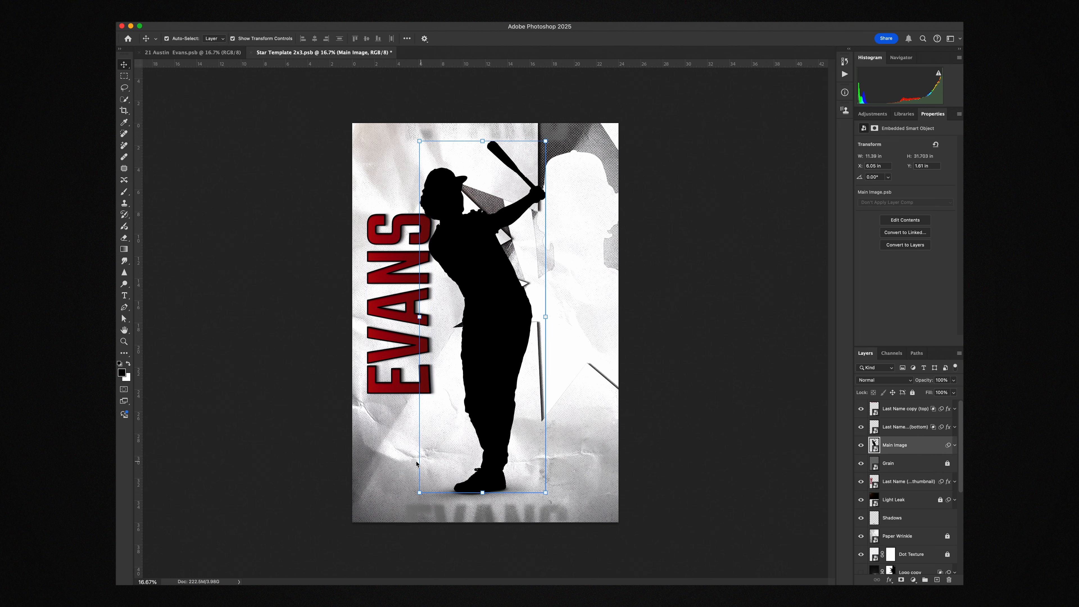
pyautogui.press('super+Tab')
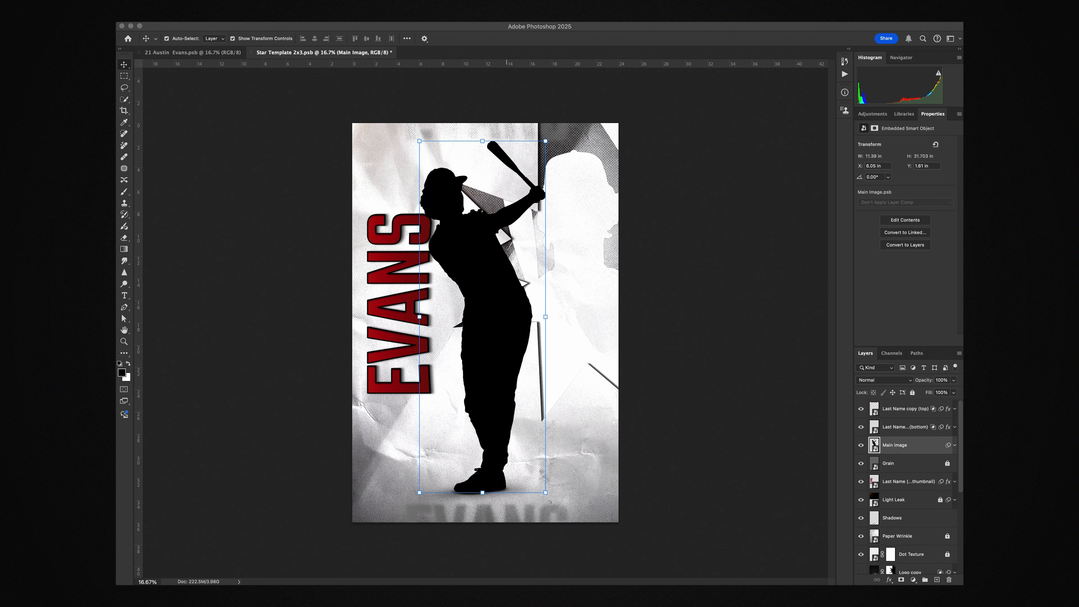
pyautogui.moveTo(496, 406); pyautogui.dragTo(478, 327)
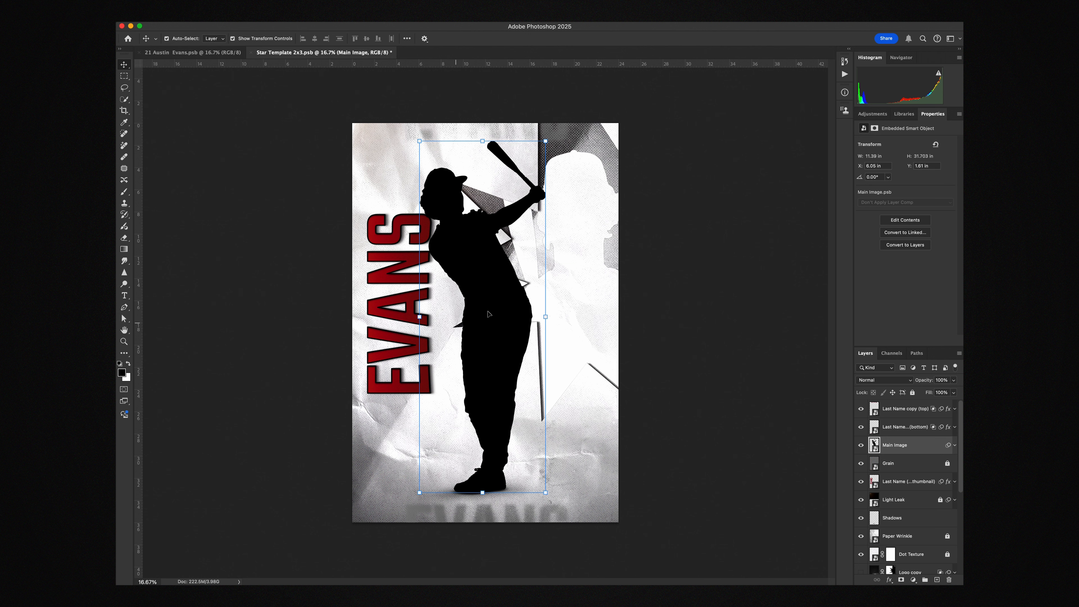
pyautogui.moveTo(575, 322); pyautogui.dragTo(688, 310)
pyautogui.moveTo(544, 264); pyautogui.dragTo(475, 263)
pyautogui.moveTo(473, 140); pyautogui.dragTo(477, 130)
pyautogui.moveTo(477, 222); pyautogui.dragTo(481, 226)
pyautogui.press('Return')
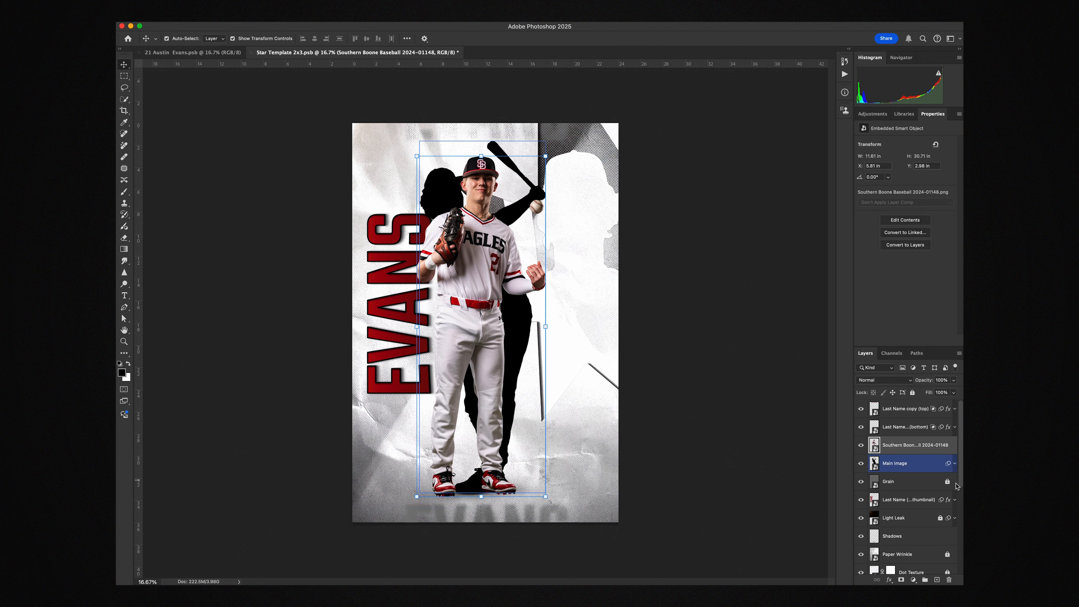
# Copy the Camera Raw smart filter from the Main Image layer to the player photo and delete the Main Image layer
pyautogui.click(955, 463)
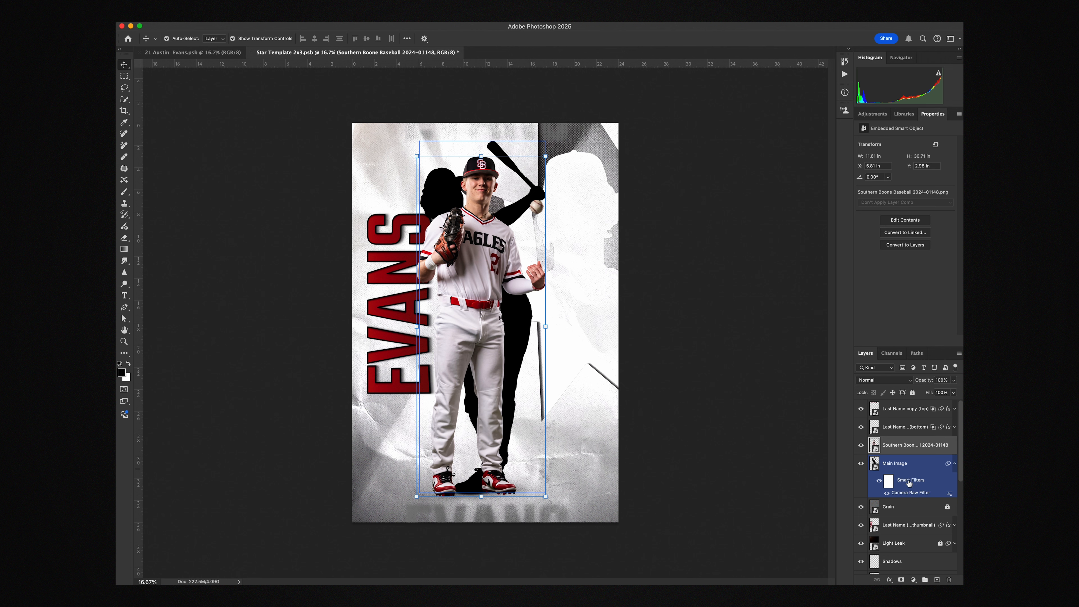
pyautogui.moveTo(909, 484); pyautogui.dragTo(909, 444)
pyautogui.moveTo(908, 443); pyautogui.dragTo(909, 444)
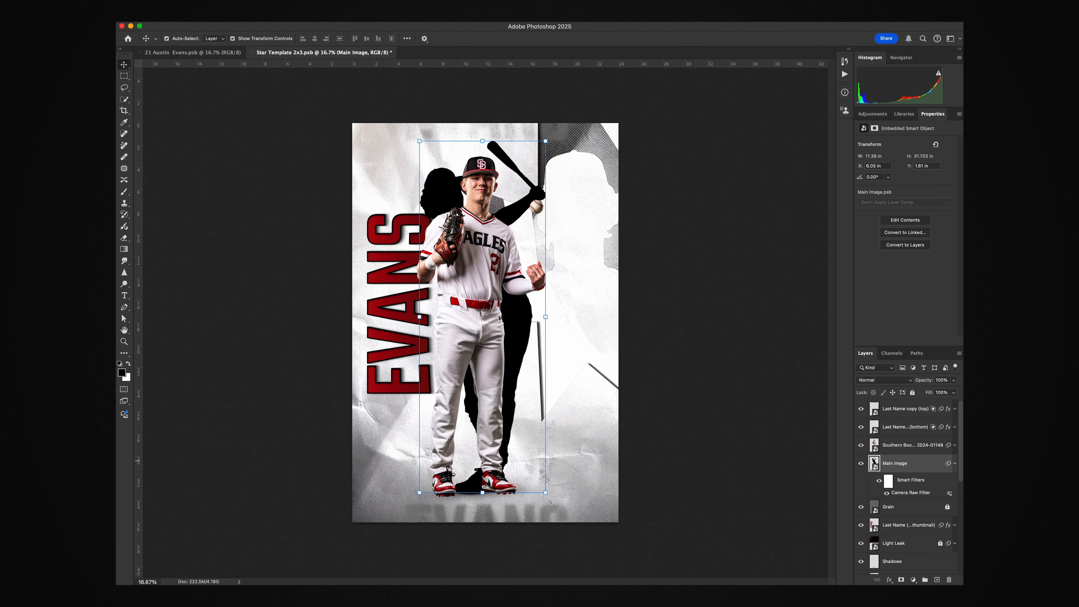
pyautogui.press('Delete')
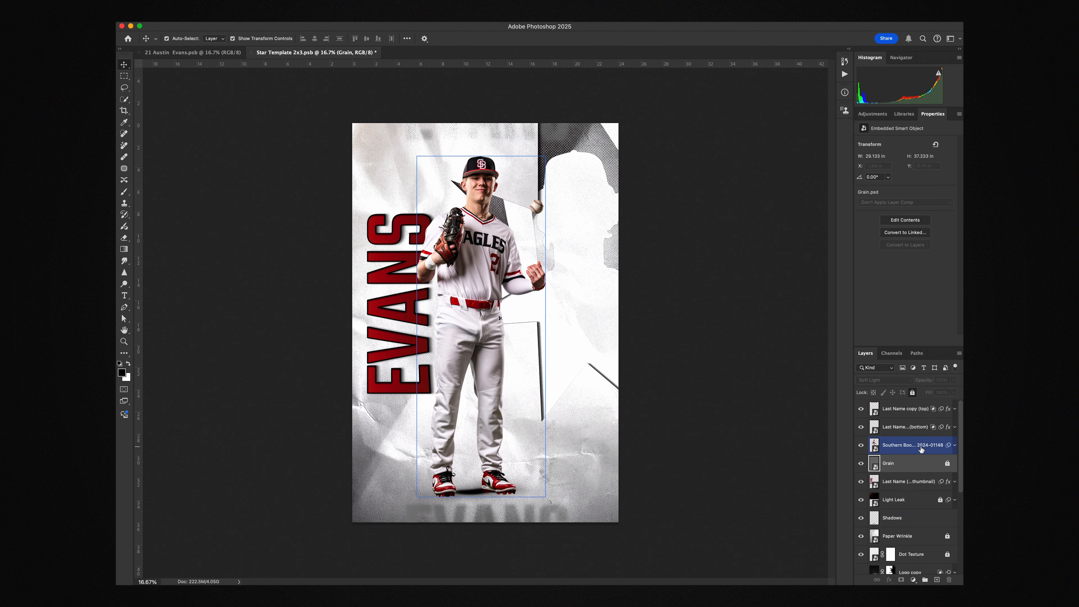
pyautogui.click(955, 447)
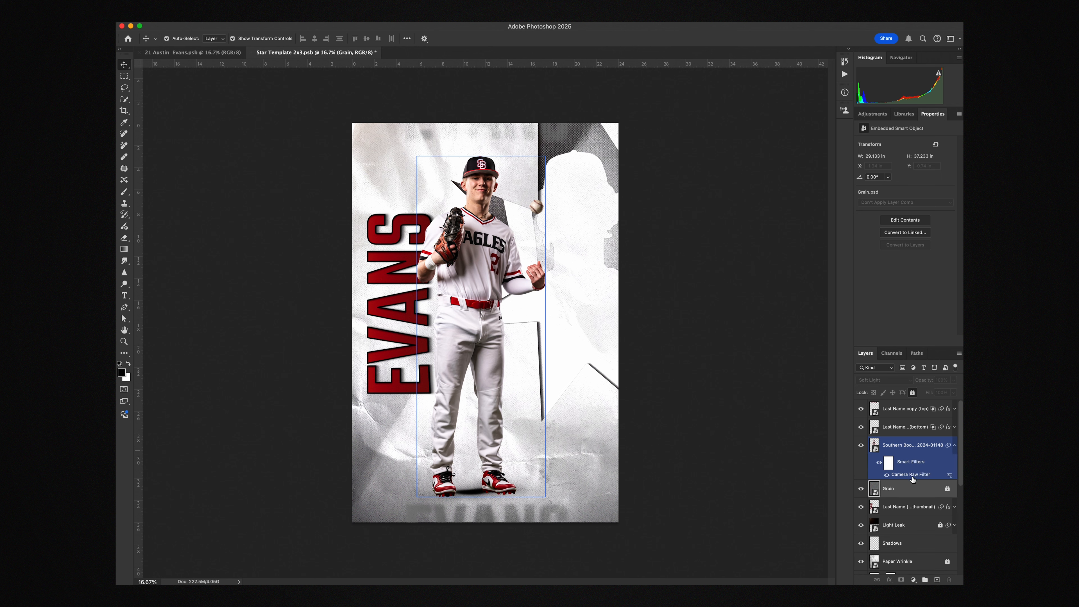
pyautogui.click(954, 446)
# Unlock the Light Leak layer and expand its smart filters
pyautogui.click(911, 481)
pyautogui.scroll(-1, 910, 479)
pyautogui.scroll(1, 909, 472)
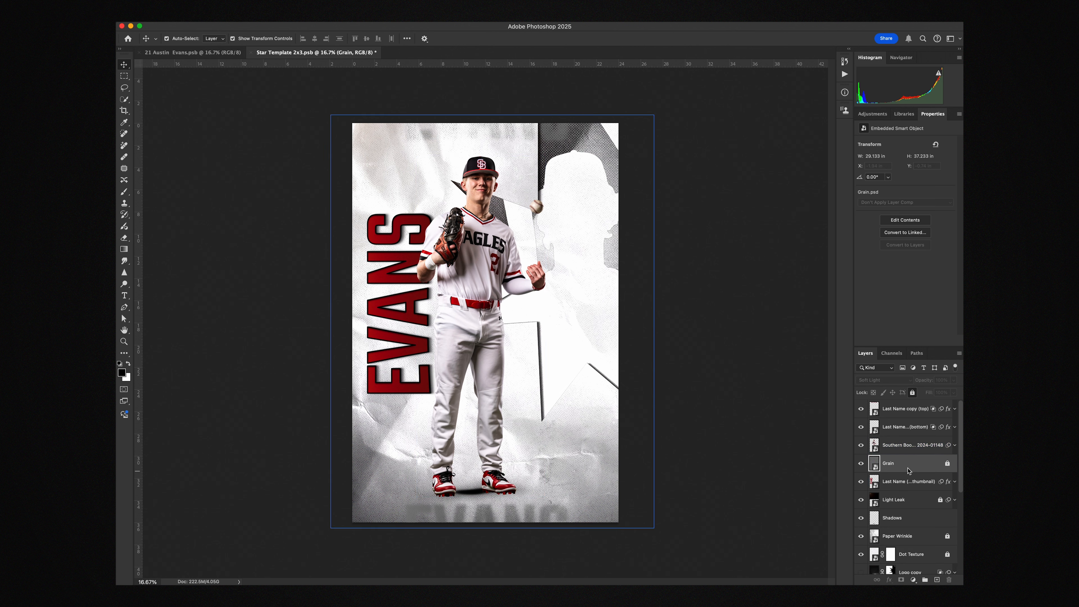
pyautogui.scroll(-1, 914, 472)
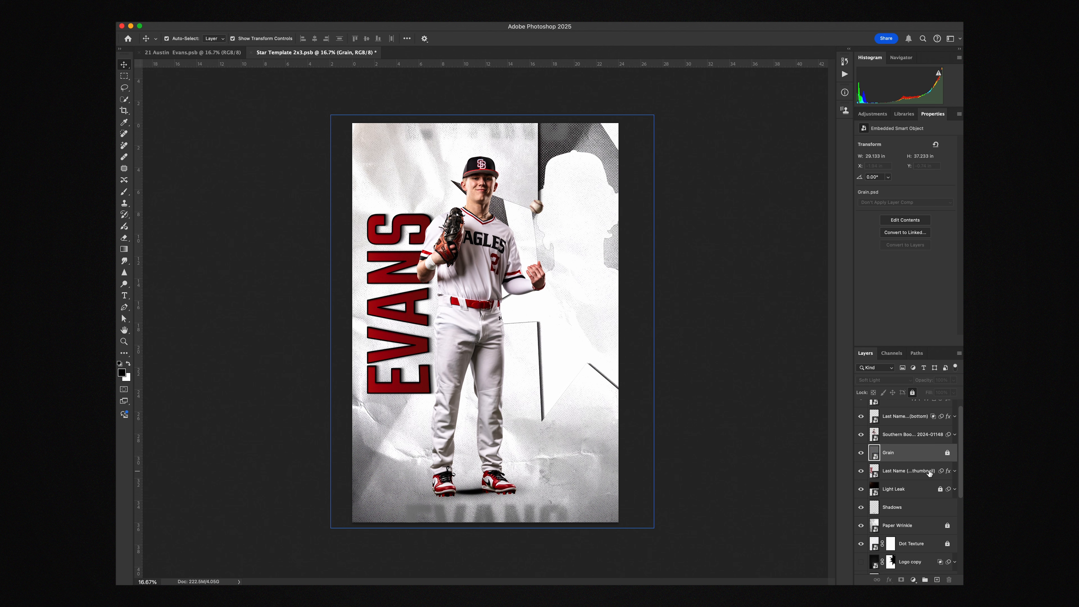
pyautogui.scroll(-1, 913, 474)
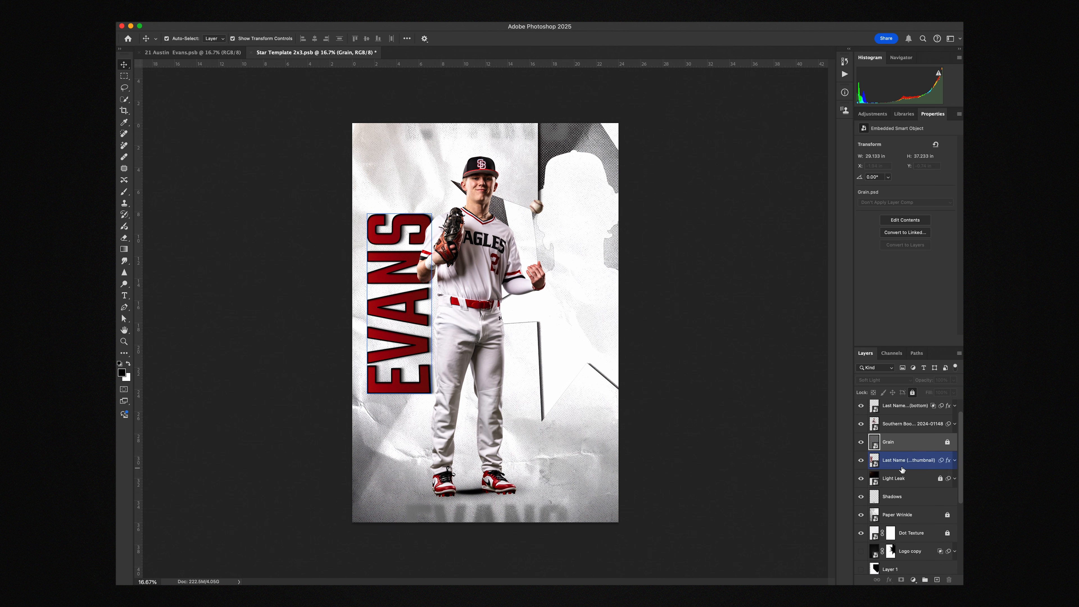
pyautogui.scroll(-2, 902, 469)
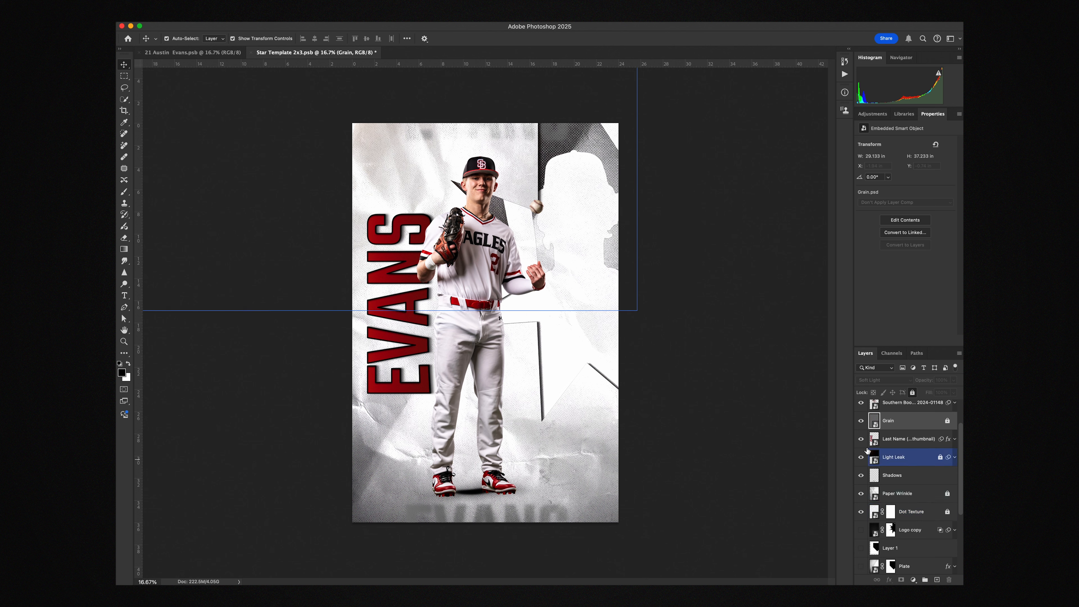
pyautogui.click(861, 458)
pyautogui.click(941, 458)
pyautogui.click(954, 458)
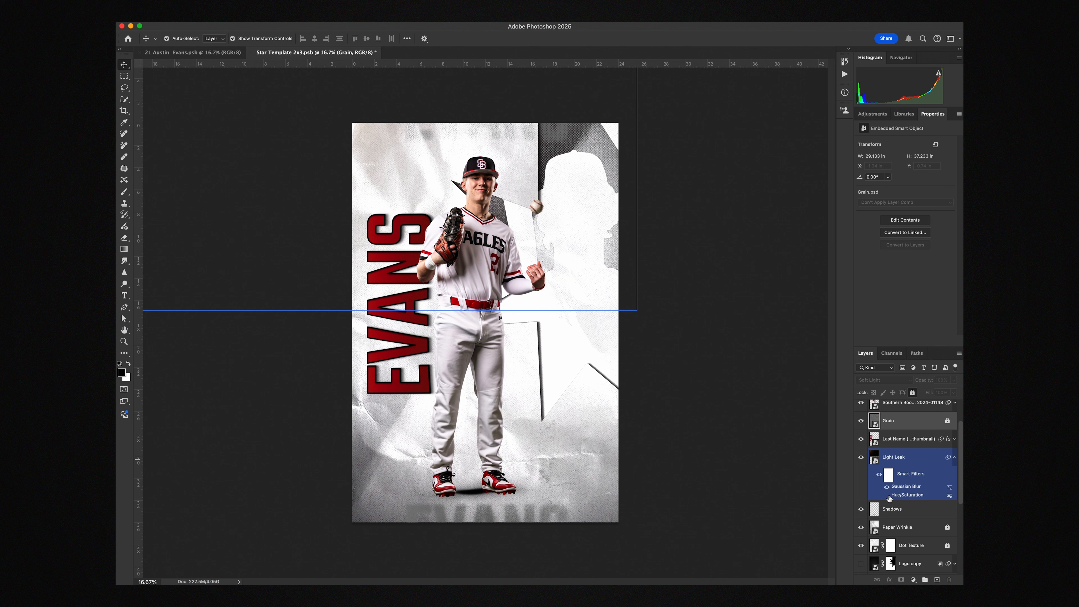
# Try shifting the hue of the Light Leak's Hue/Saturation filter, cancel the adjustment and lock the layer again
pyautogui.click(887, 495)
pyautogui.doubleClick(899, 495)
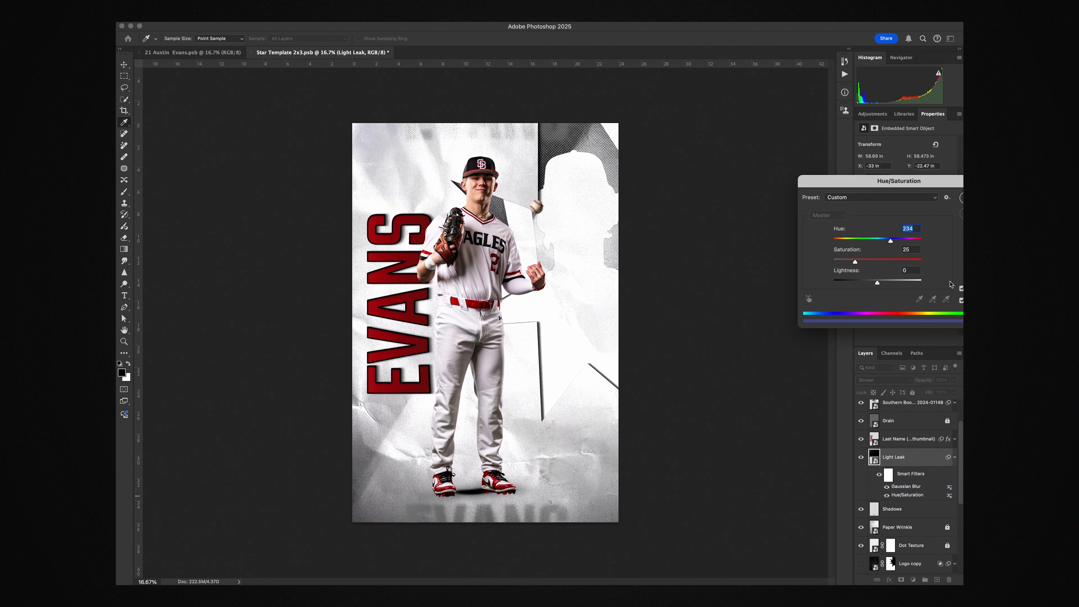
pyautogui.moveTo(918, 186); pyautogui.dragTo(793, 186)
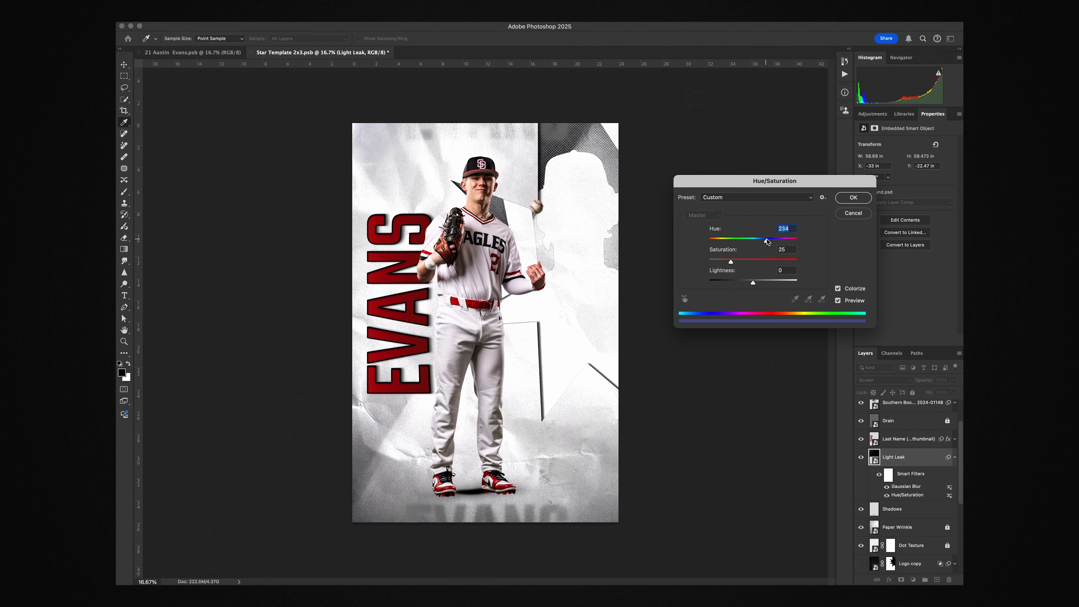
pyautogui.moveTo(757, 243); pyautogui.dragTo(793, 243)
pyautogui.click(858, 215)
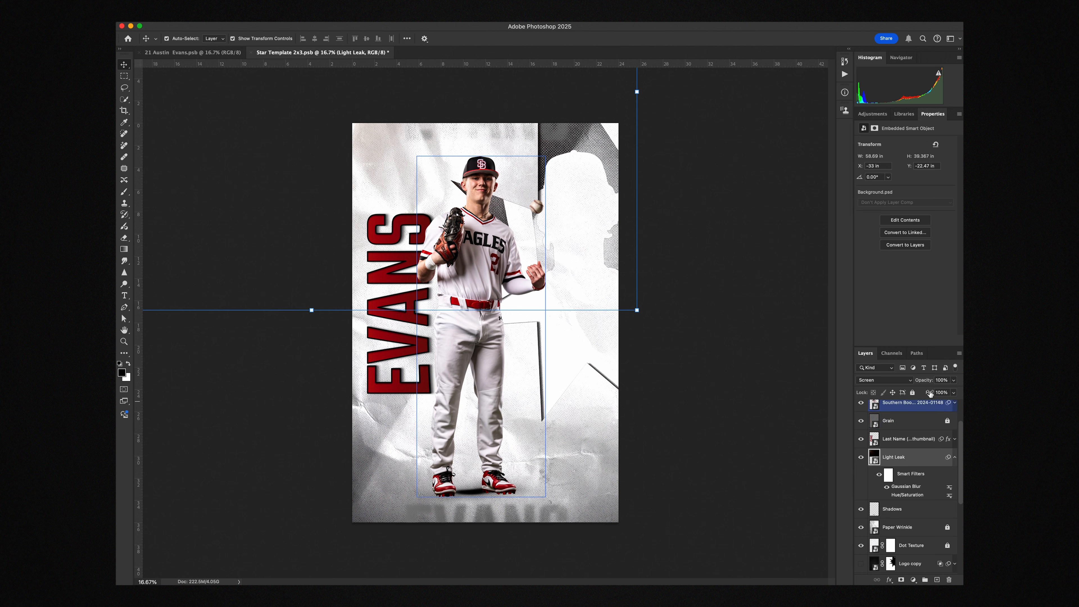
pyautogui.click(912, 392)
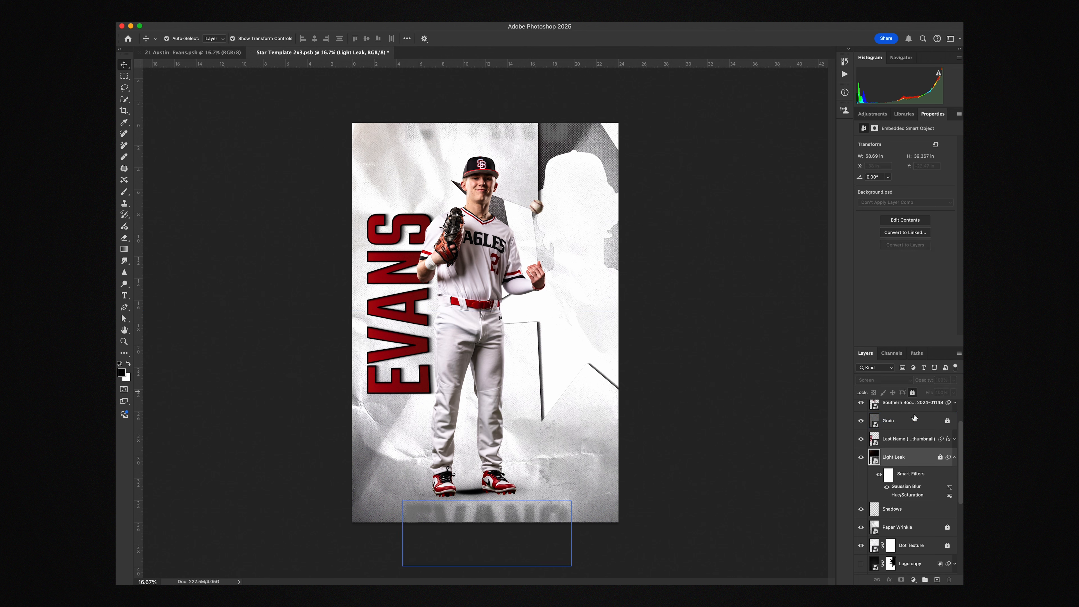
pyautogui.click(955, 457)
# Examine the Shadows, Paper Wrinkle and Dot Texture layers and the layer stack below them
pyautogui.click(908, 481)
pyautogui.scroll(-2, 912, 481)
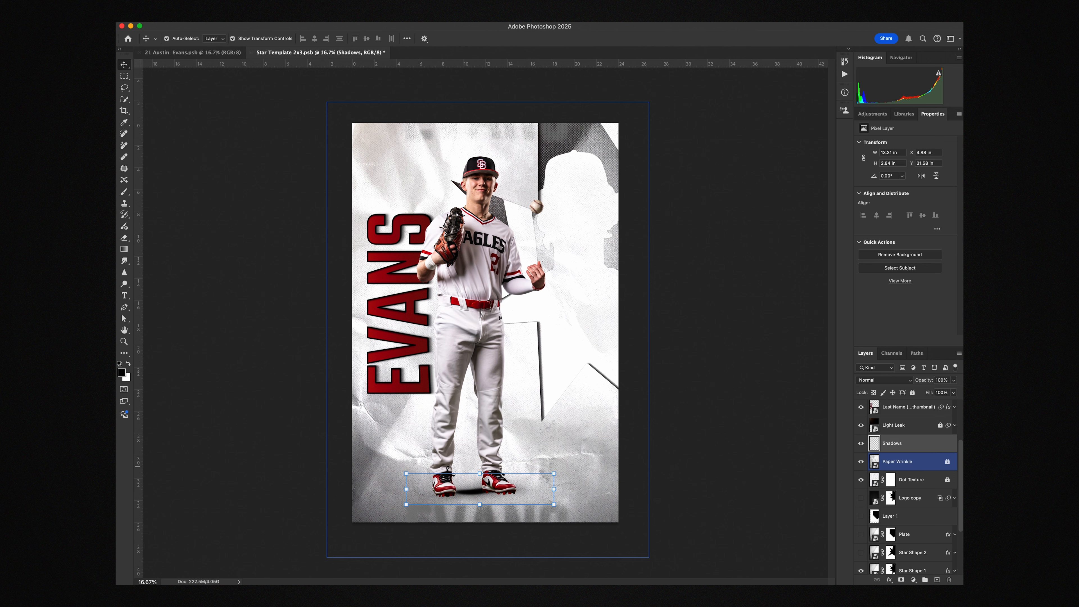
pyautogui.scroll(-1, 875, 455)
pyautogui.click(875, 454)
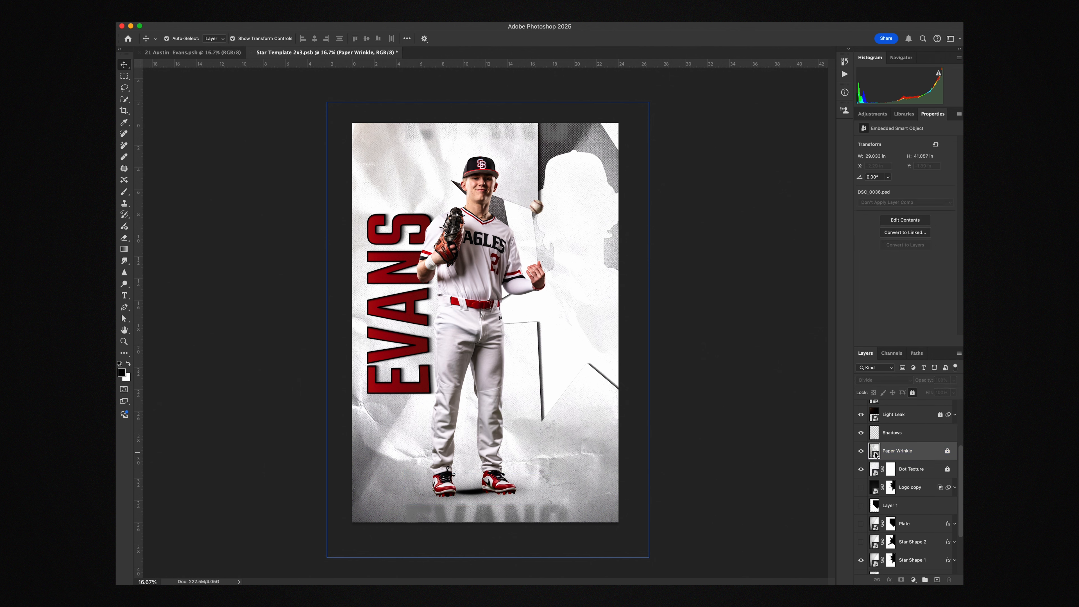
pyautogui.scroll(-1, 892, 459)
pyautogui.click(916, 464)
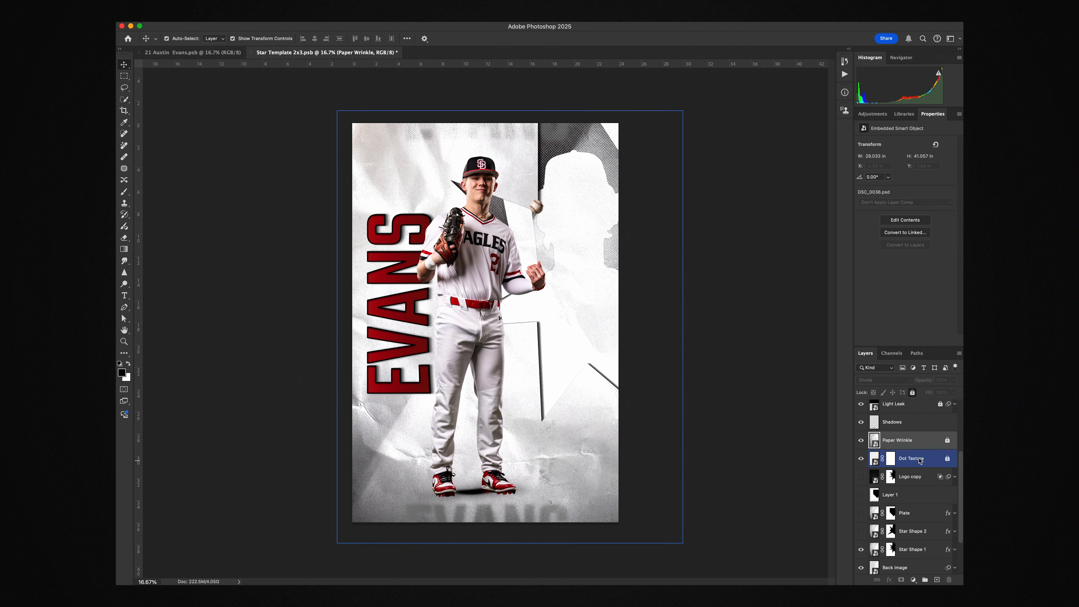
pyautogui.scroll(-2, 918, 464)
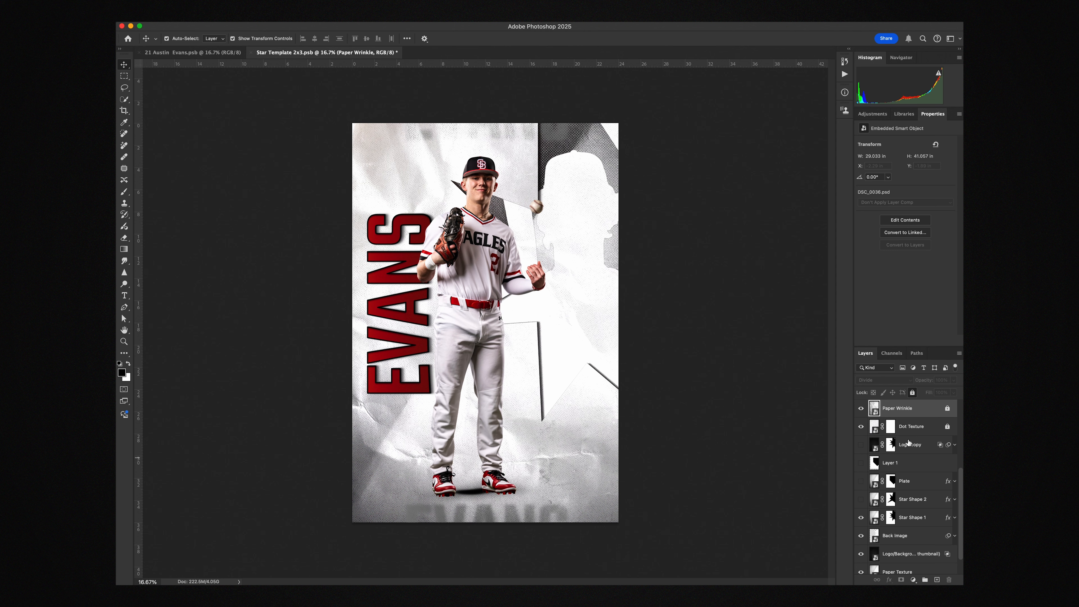
pyautogui.scroll(-1, 909, 444)
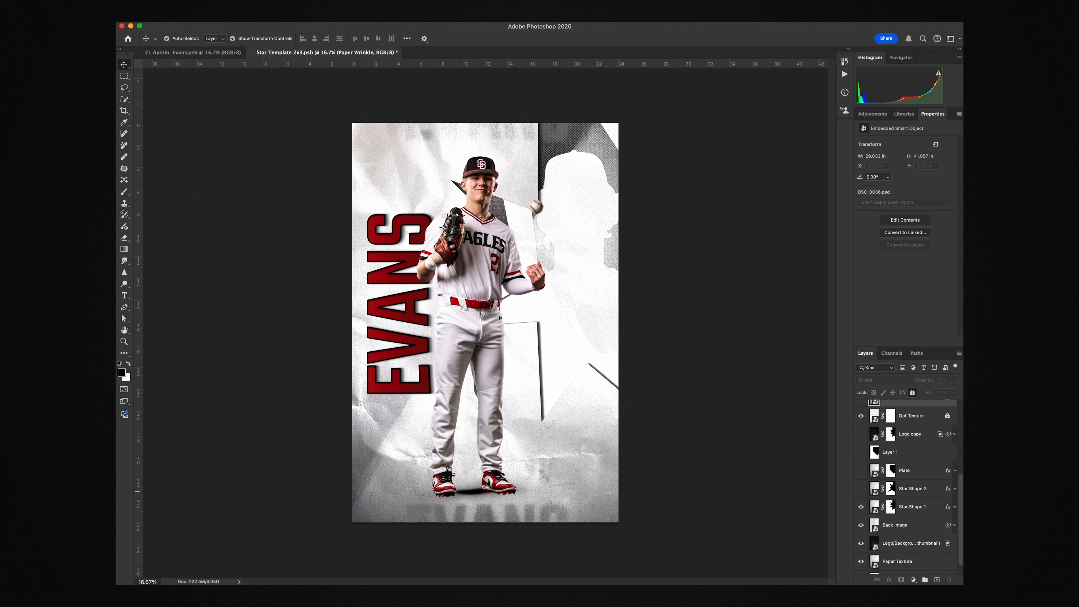
pyautogui.scroll(-1, 905, 489)
# Place Southern Boone Baseball 2024-01130.png directly above the Back Image layer, scaled to about 19.07 by 50.78 in over the large silhouette
pyautogui.click(898, 512)
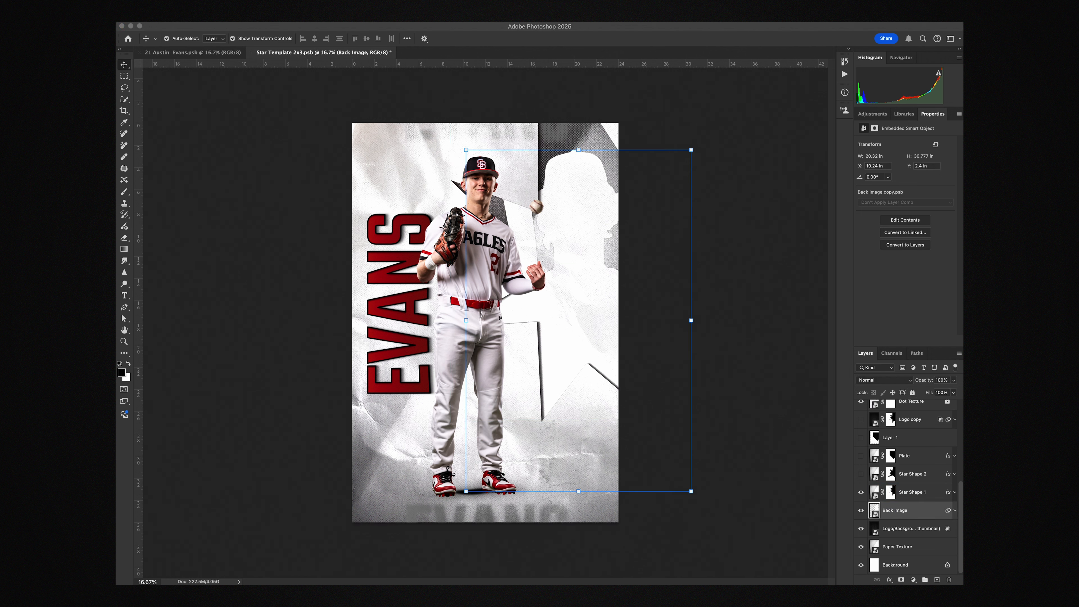
pyautogui.moveTo(595, 369); pyautogui.dragTo(519, 284)
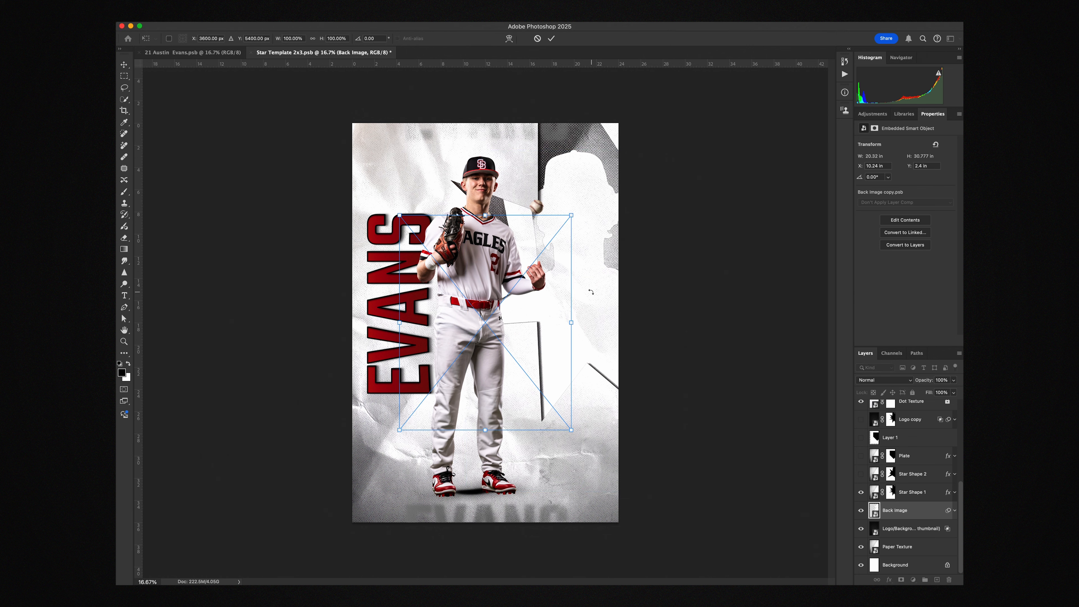
pyautogui.moveTo(571, 323); pyautogui.dragTo(828, 281)
pyautogui.moveTo(715, 246); pyautogui.dragTo(672, 299)
pyautogui.moveTo(771, 380); pyautogui.dragTo(714, 359)
pyautogui.moveTo(797, 383); pyautogui.dragTo(832, 383)
pyautogui.moveTo(597, 284); pyautogui.dragTo(576, 302)
pyautogui.press('Return')
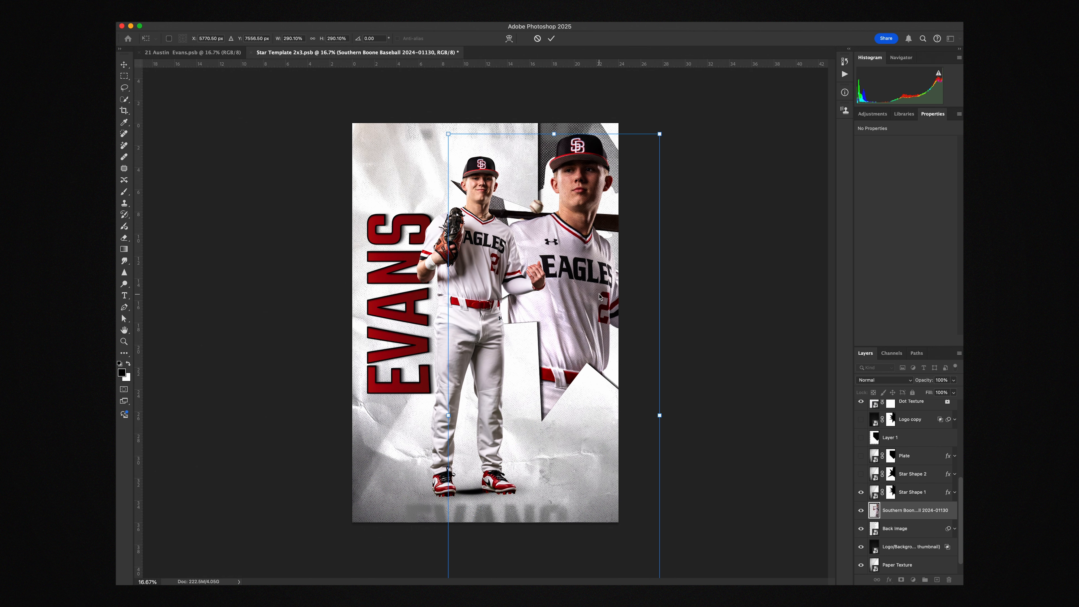
# Copy the Camera Raw Filter and Curves smart filters from the Back Image layer to the new player photo and delete the Back Image layer
pyautogui.click(955, 529)
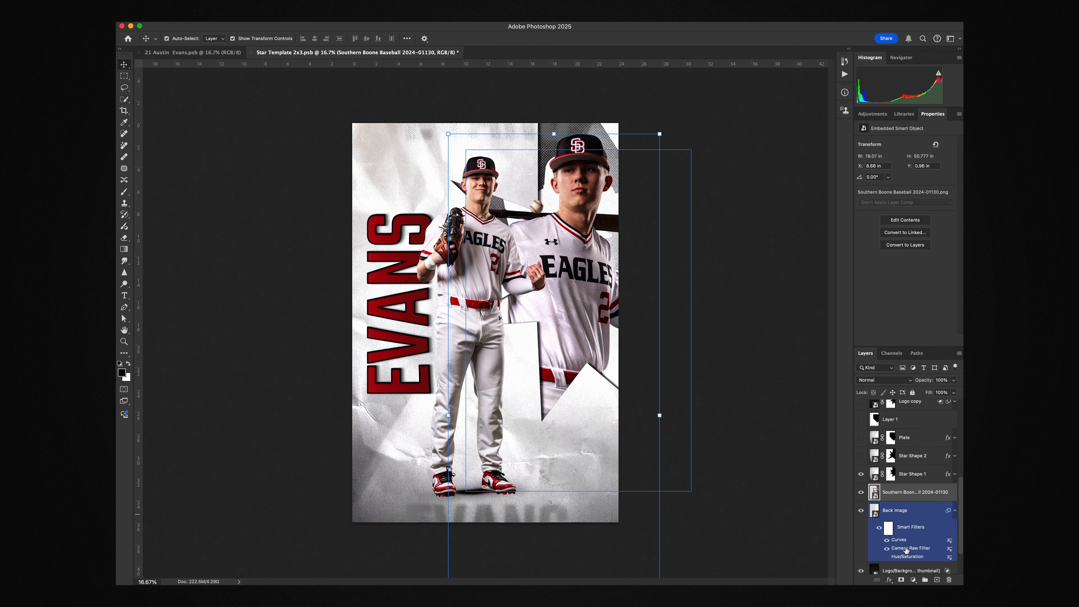
pyautogui.moveTo(904, 551); pyautogui.dragTo(907, 492)
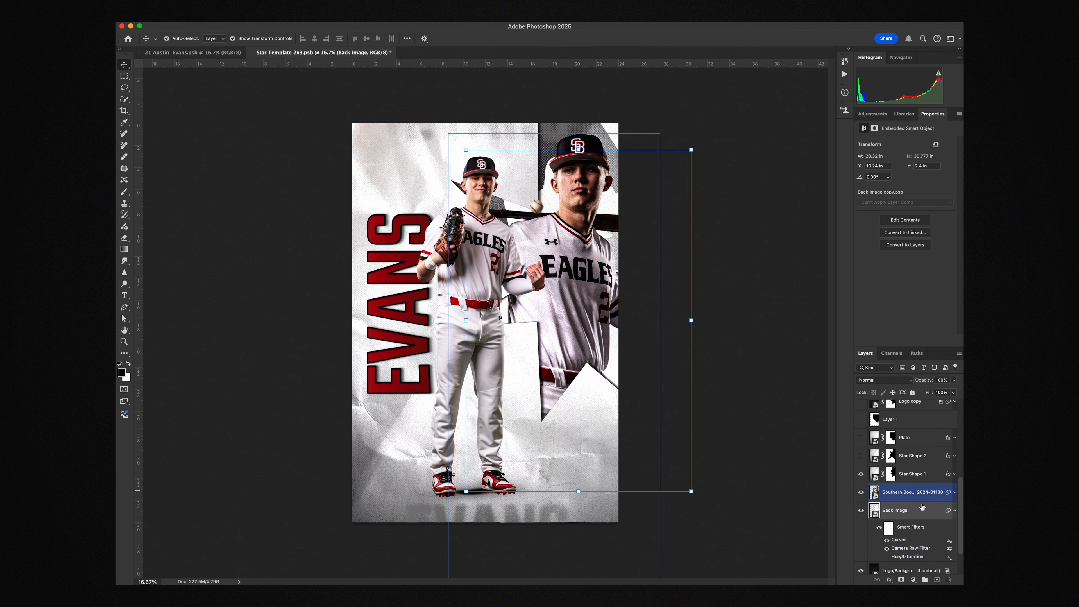
pyautogui.moveTo(898, 541); pyautogui.dragTo(905, 497)
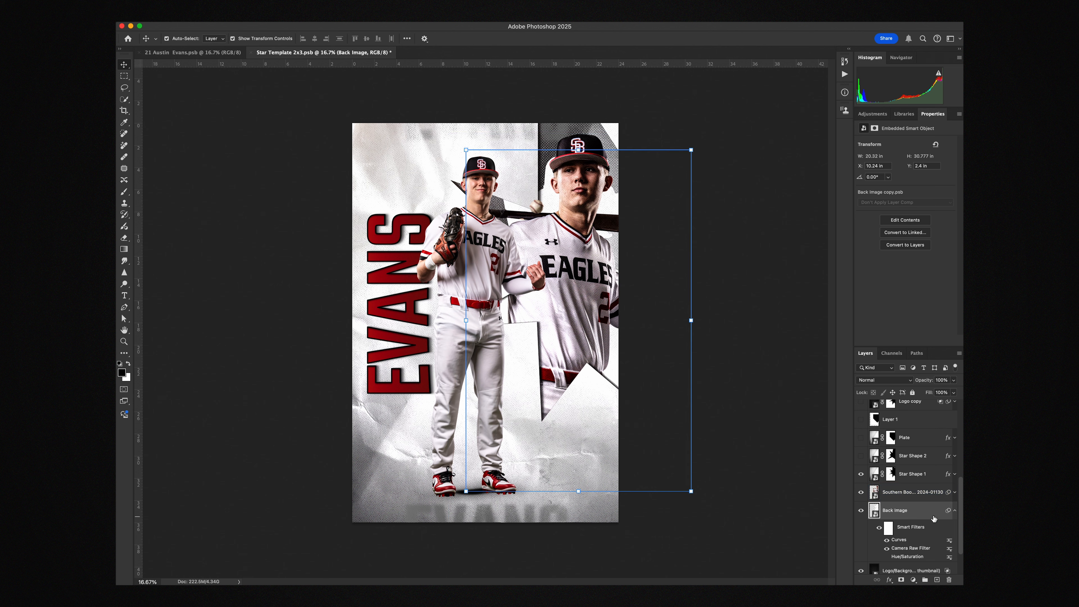
pyautogui.press('BackSpace')
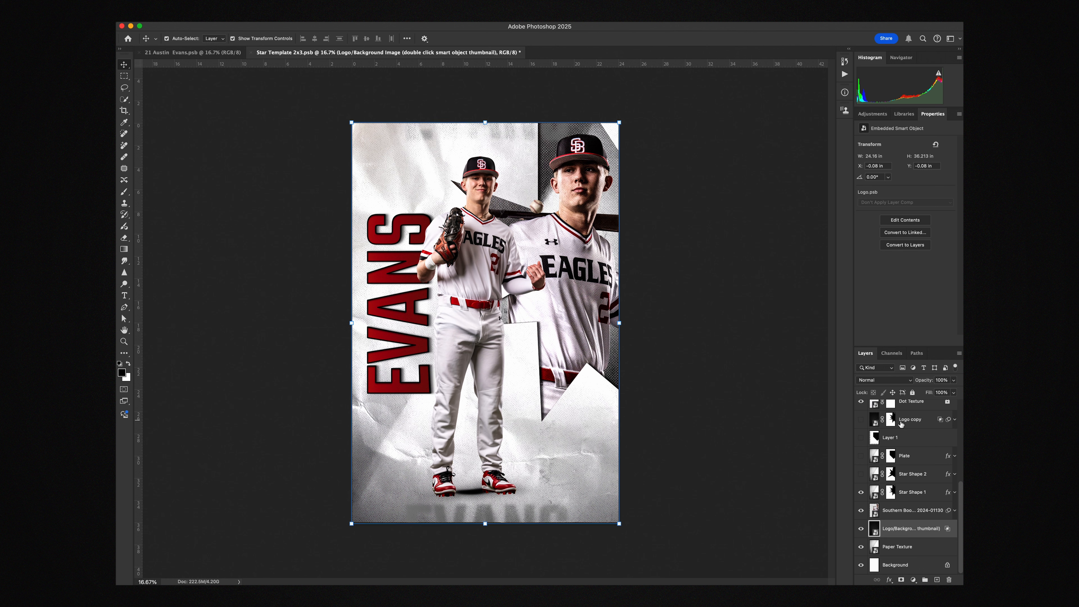
# Open the Logo/Background Image smart object's contents and place the enlarged red SB logo from the School Logos library
pyautogui.doubleClick(875, 532)
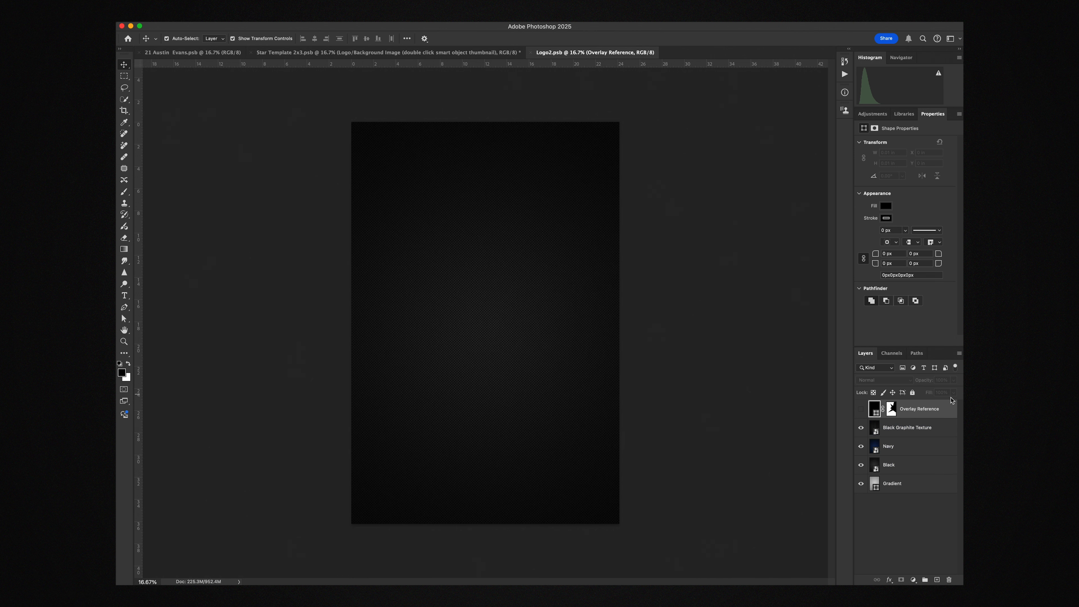
pyautogui.click(904, 114)
pyautogui.moveTo(929, 314); pyautogui.dragTo(499, 305)
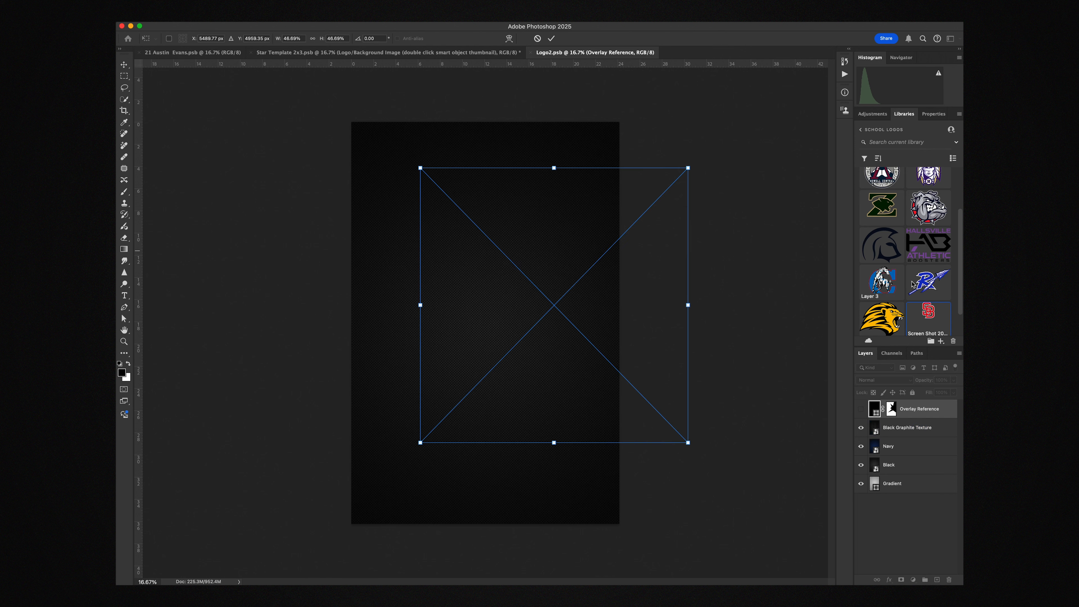
pyautogui.moveTo(687, 305); pyautogui.dragTo(847, 297)
pyautogui.moveTo(665, 197); pyautogui.dragTo(586, 281)
pyautogui.press('Return')
# Hide the Black Graphite Texture and Navy background layers
pyautogui.click(878, 446)
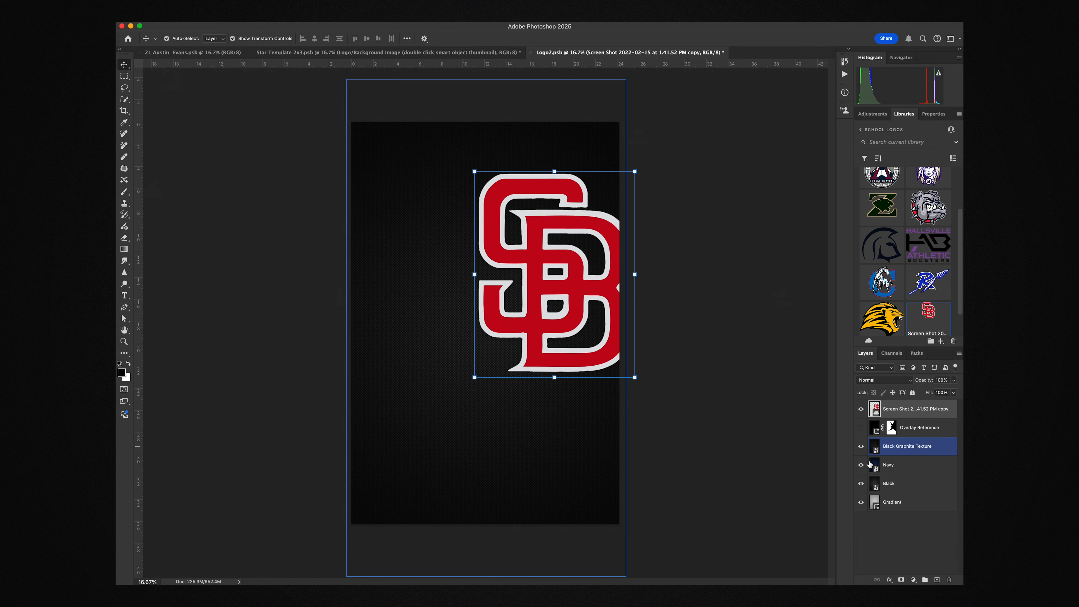
pyautogui.click(861, 447)
pyautogui.click(862, 465)
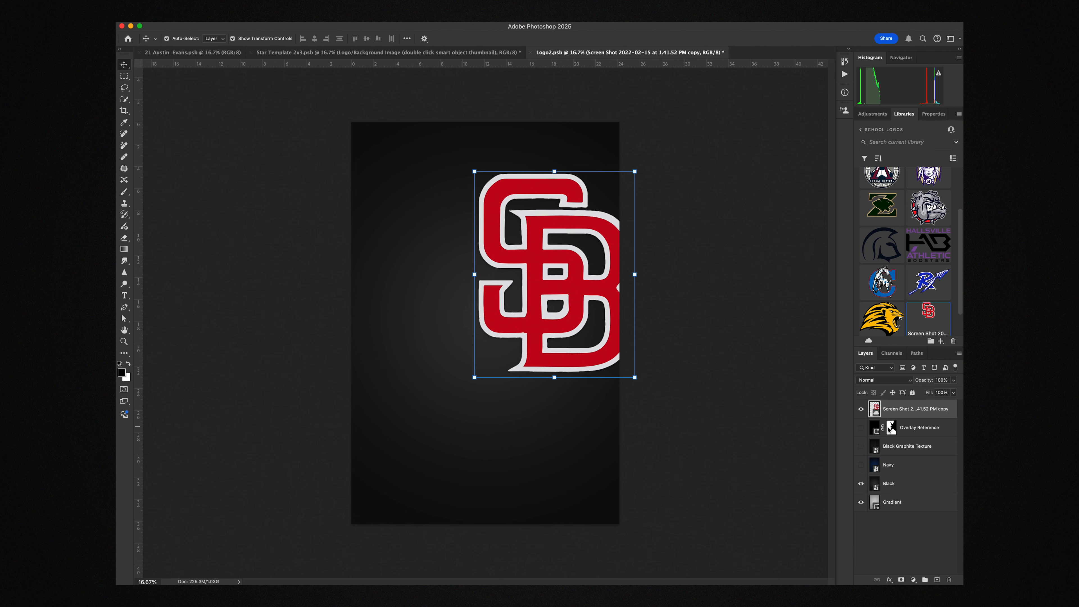
# Move Overlay Reference above the SB logo and use it as a temporary visible guide to shift the logo within the star opening
pyautogui.moveTo(918, 434); pyautogui.dragTo(921, 408)
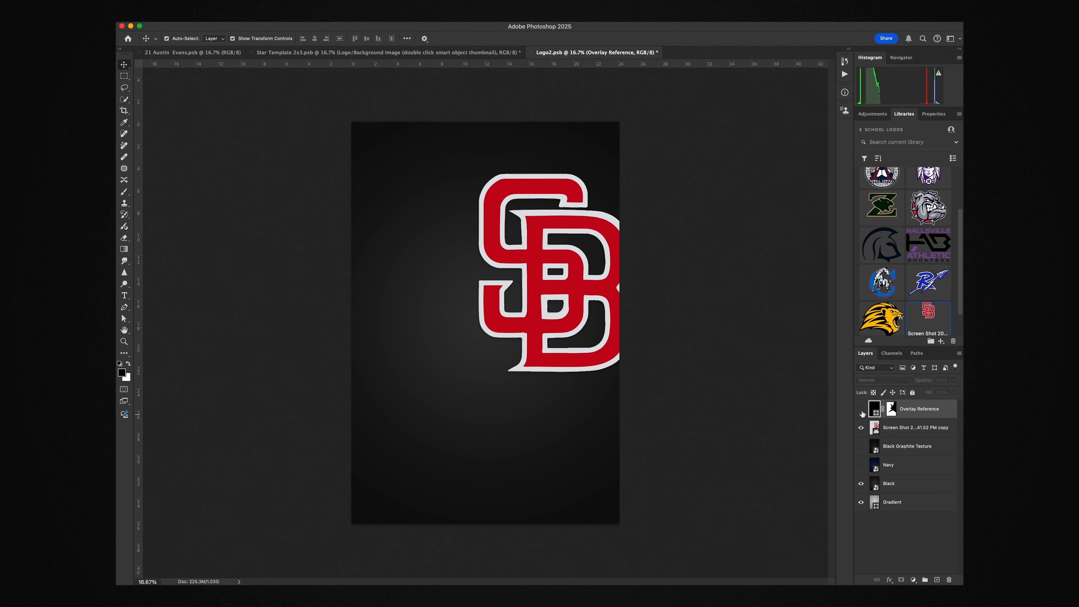
pyautogui.click(861, 408)
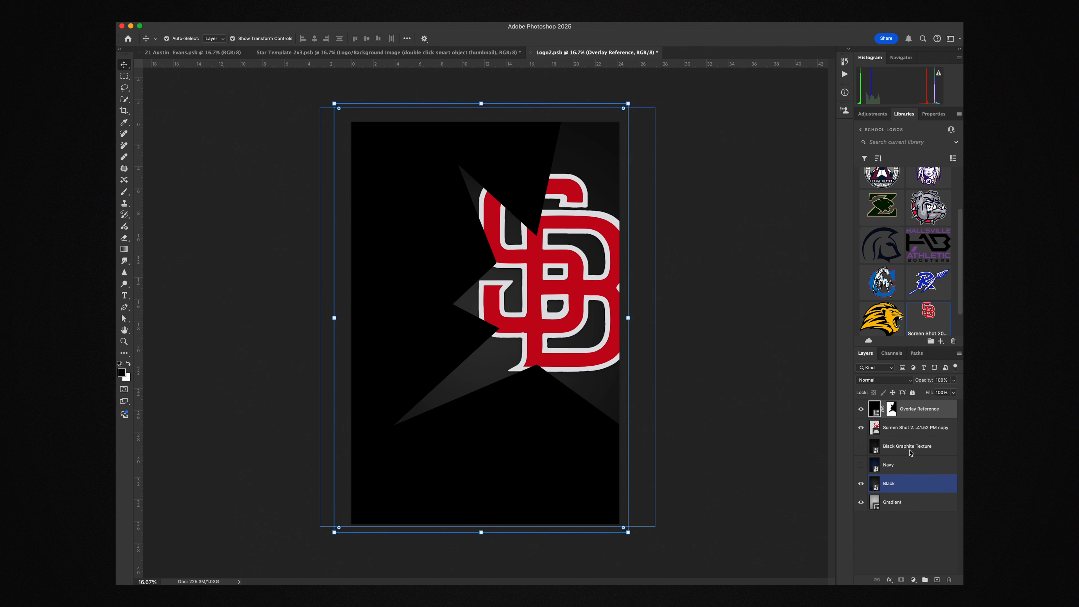
pyautogui.click(908, 429)
pyautogui.moveTo(566, 286); pyautogui.dragTo(560, 290)
pyautogui.click(930, 484)
pyautogui.click(859, 433)
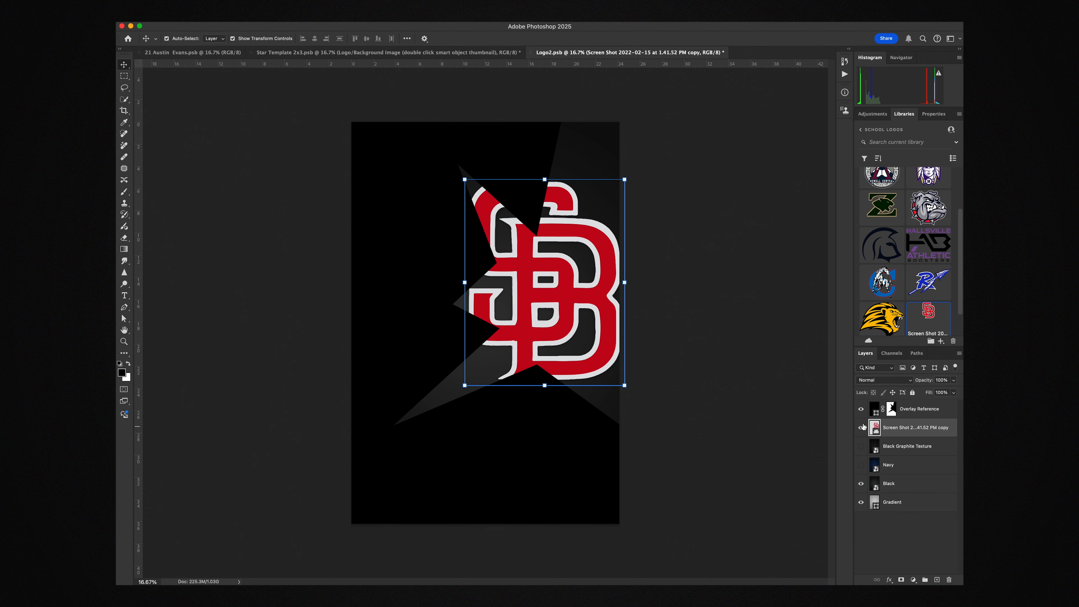
pyautogui.click(861, 410)
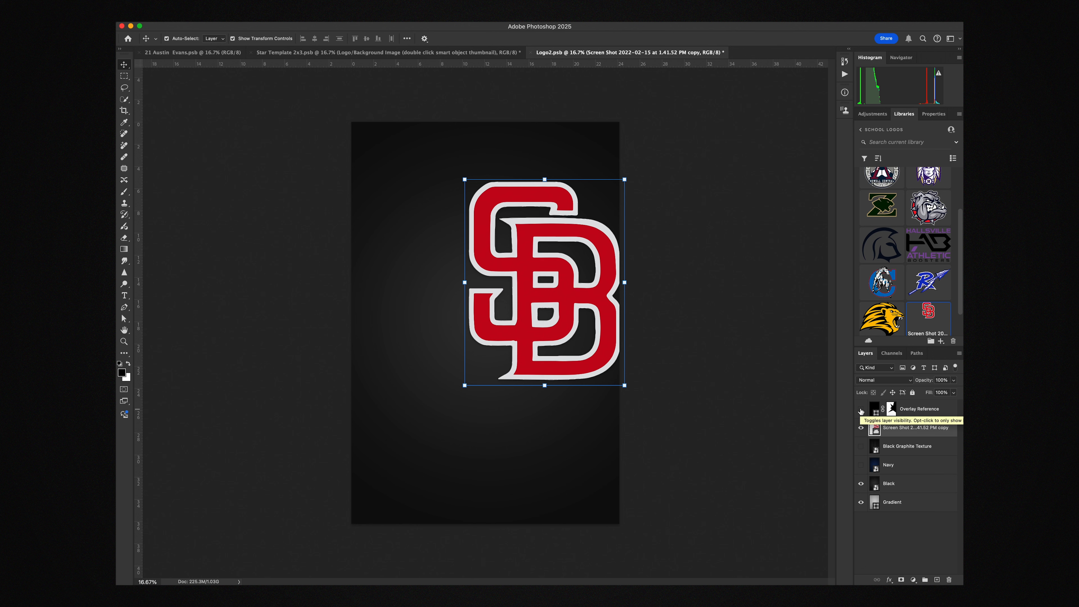
# Save and close Logo2.psb, and hide the 2024-01130 player photo in the poster
pyautogui.click(740, 425)
pyautogui.press('super+s')
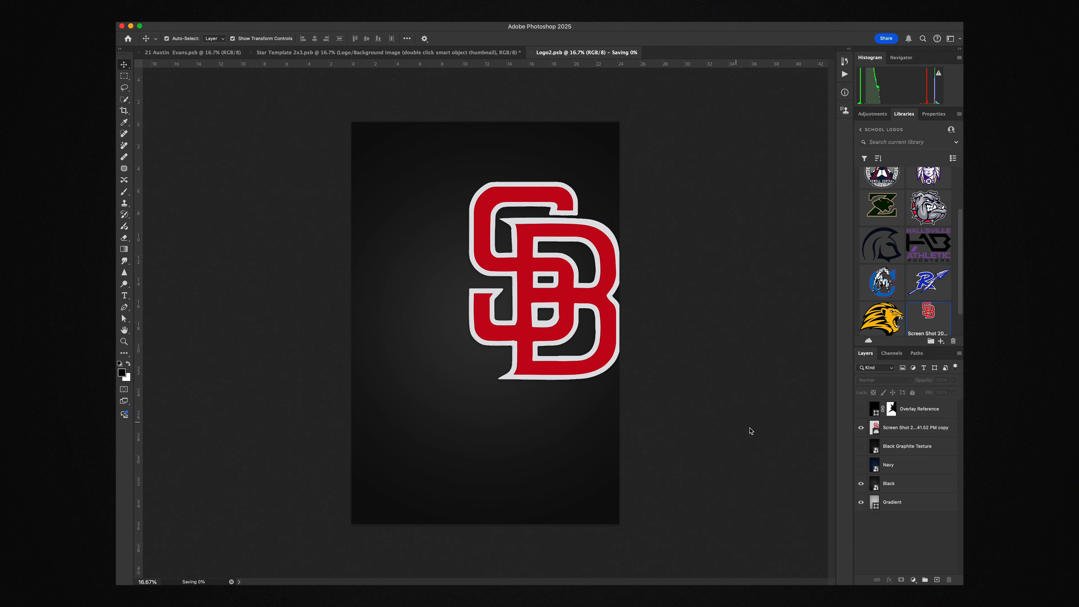
pyautogui.keyDown('super'); pyautogui.click(593, 210); pyautogui.keyUp('super')
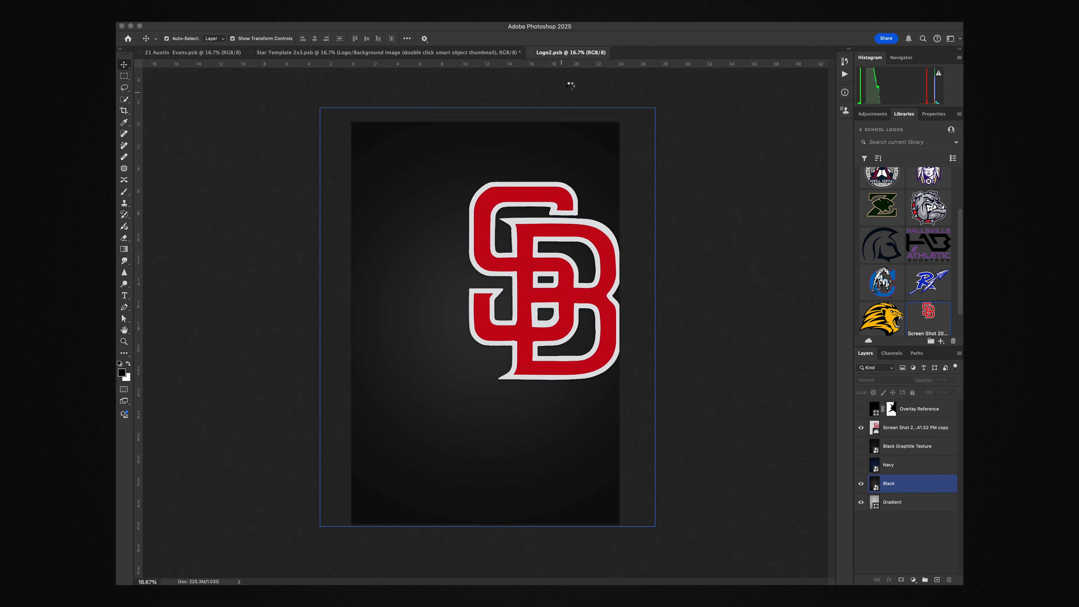
pyautogui.click(567, 87)
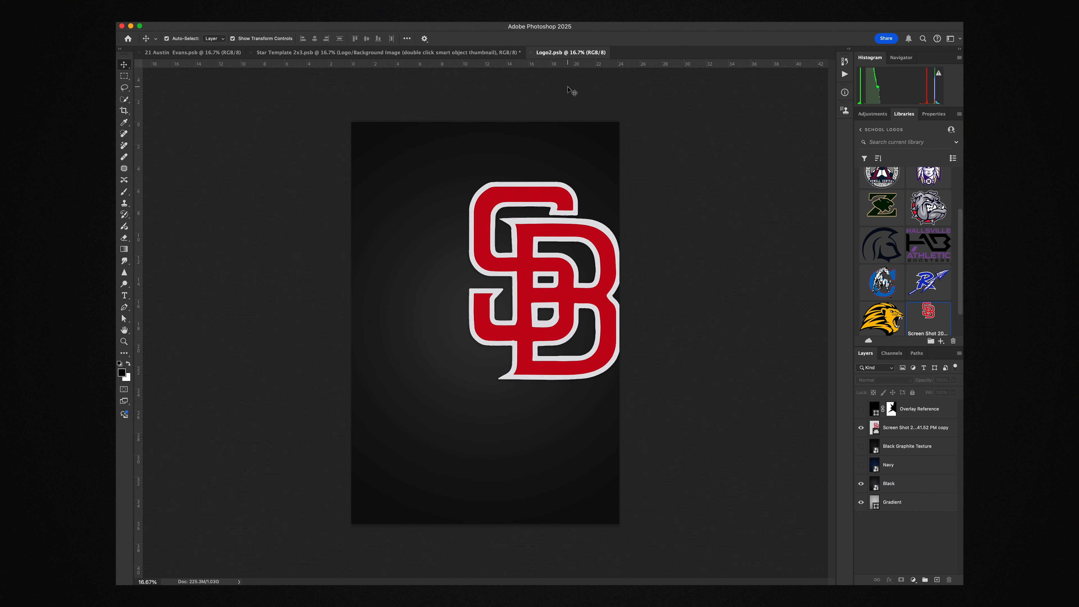
pyautogui.click(531, 53)
pyautogui.click(670, 316)
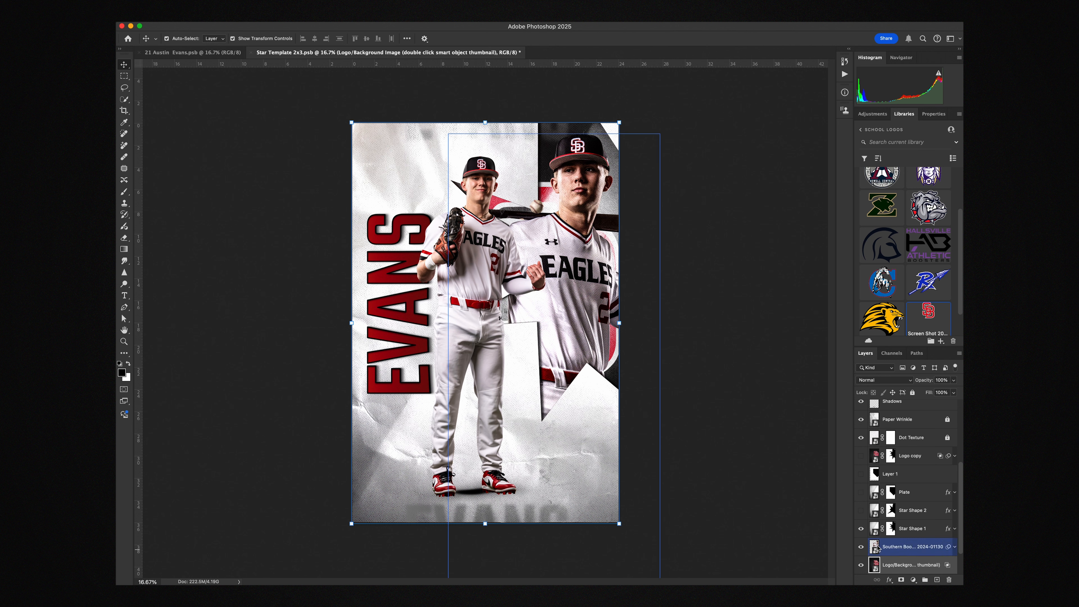
pyautogui.click(861, 547)
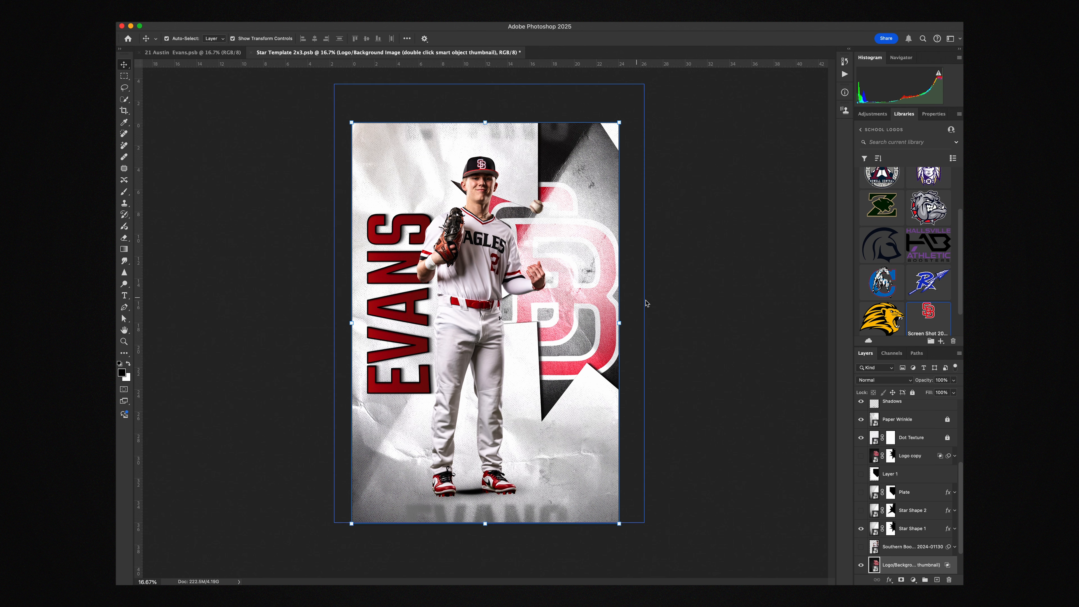
# Try resetting the Logo/Background Image layer's Blend If ranges to 0 and 255 for both the current and underlying layers
pyautogui.scroll(-2, 924, 531)
pyautogui.scroll(-2, 940, 535)
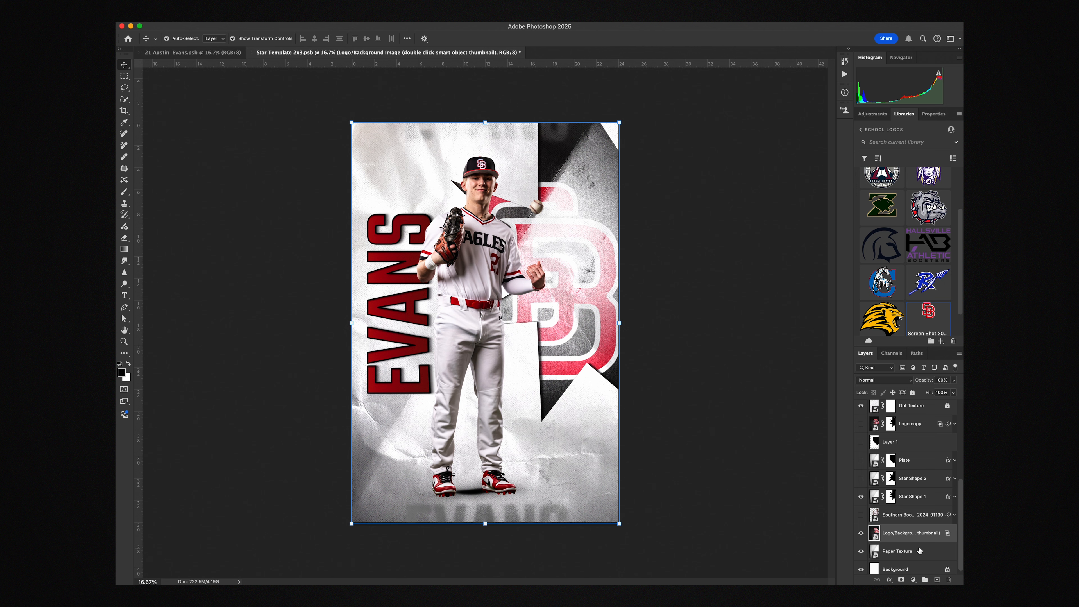
pyautogui.doubleClick(948, 532)
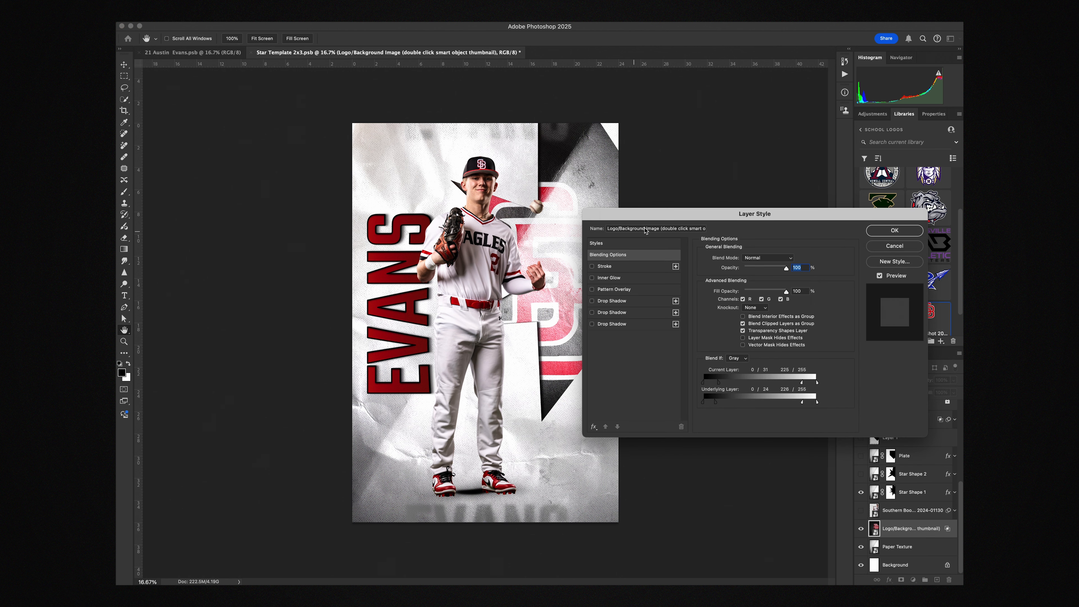
pyautogui.moveTo(728, 214); pyautogui.dragTo(794, 159)
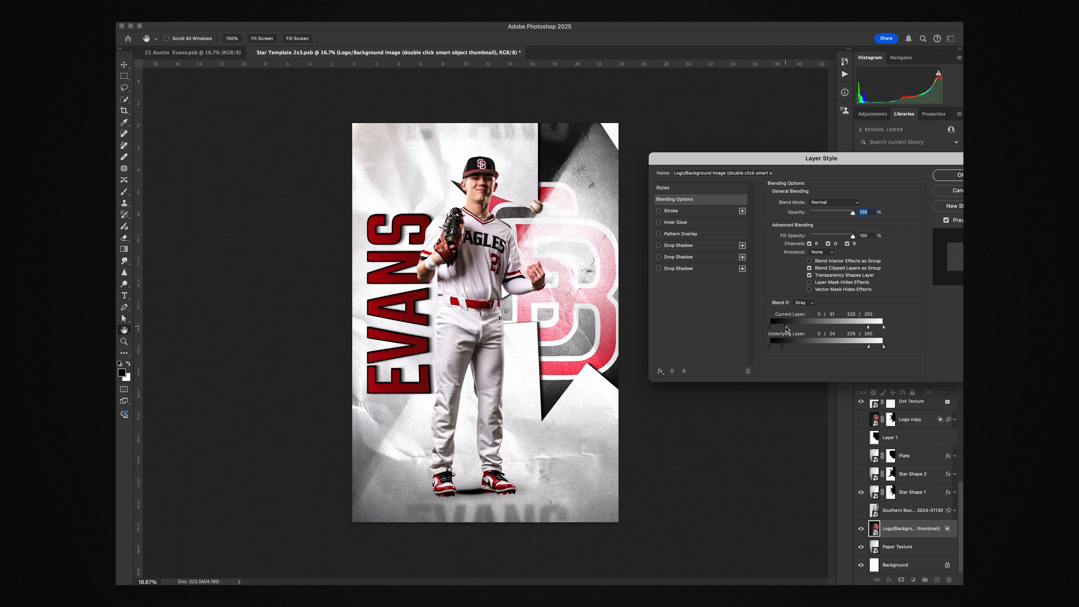
pyautogui.moveTo(784, 328); pyautogui.dragTo(777, 328)
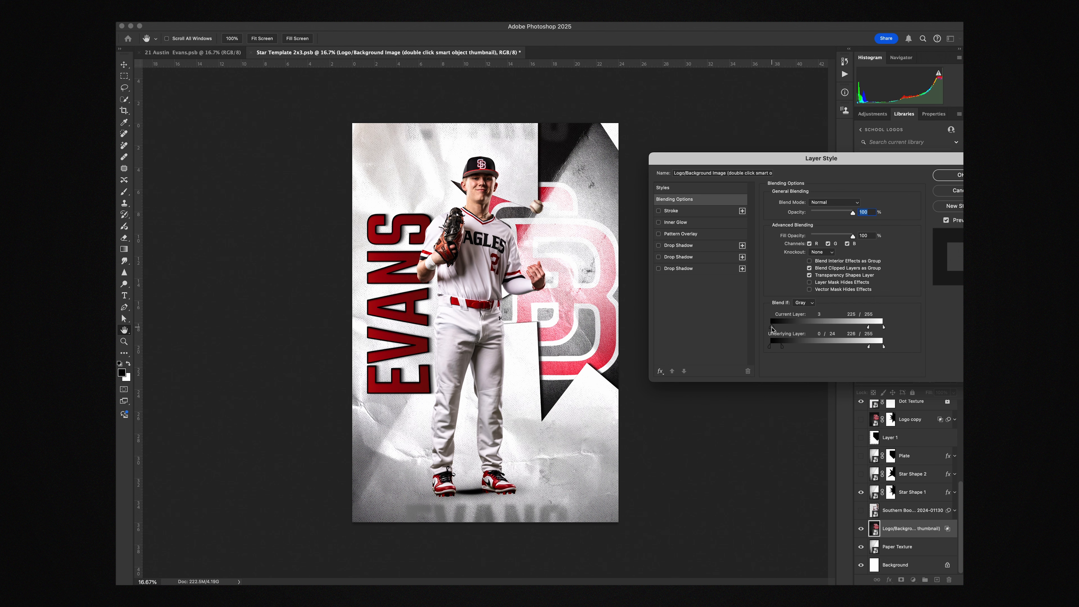
pyautogui.moveTo(869, 328); pyautogui.dragTo(887, 329)
pyautogui.moveTo(825, 164); pyautogui.dragTo(788, 41)
pyautogui.moveTo(746, 226); pyautogui.dragTo(733, 226)
pyautogui.moveTo(833, 226); pyautogui.dragTo(851, 227)
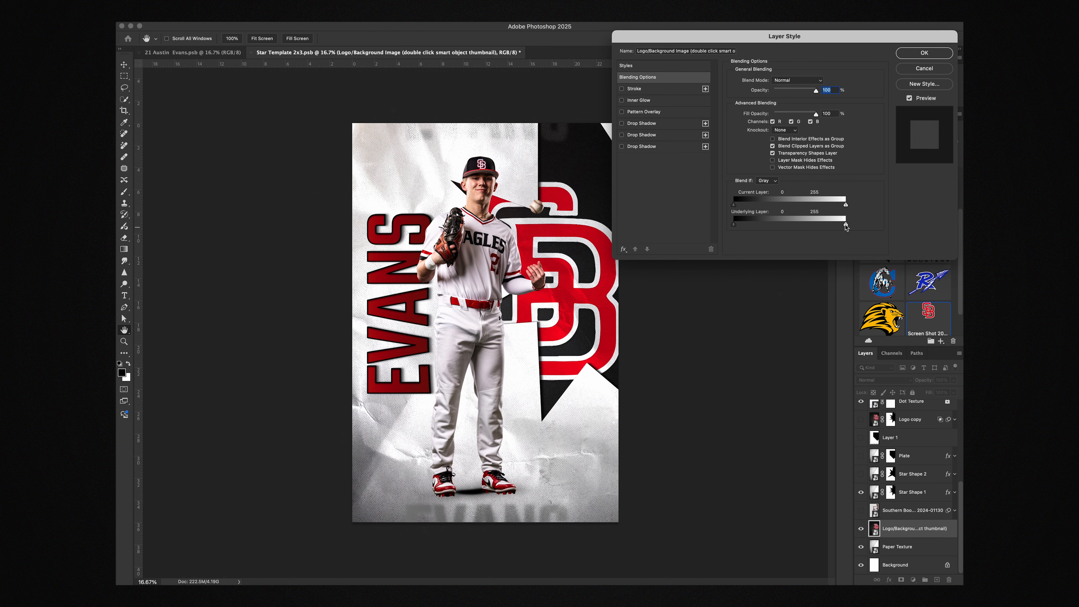
# Undo the underlying-layer Blend If change, try lower white points for the current layer, and cancel all Layer Style changes
pyautogui.press('super+z')
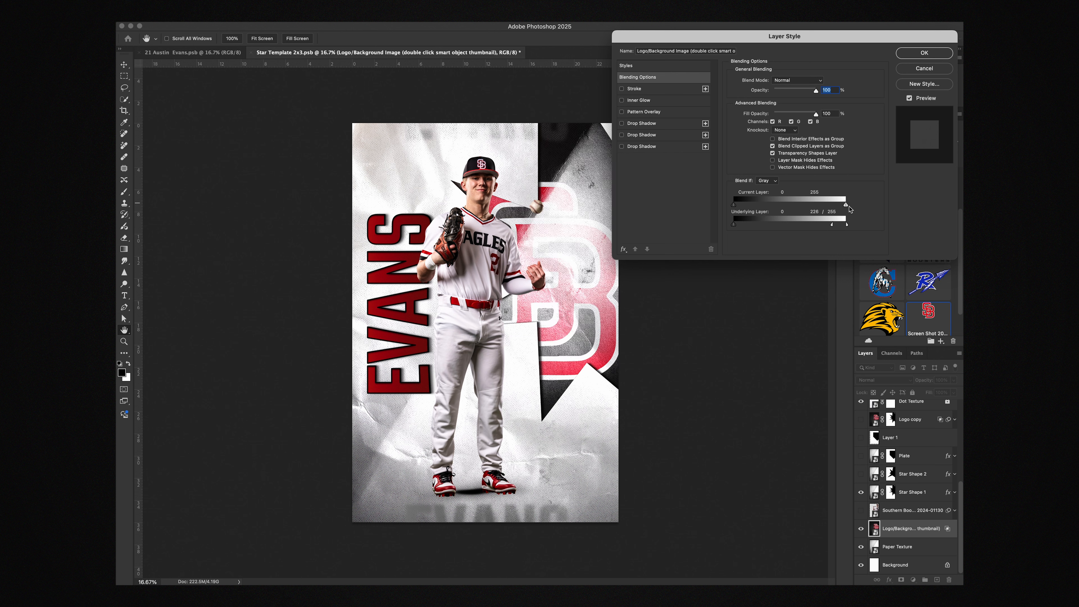
pyautogui.moveTo(846, 206); pyautogui.dragTo(806, 207)
pyautogui.press('super+z')
pyautogui.moveTo(845, 206); pyautogui.dragTo(833, 207)
pyautogui.moveTo(737, 228)
pyautogui.mouseDown()
pyautogui.moveTo(756, 228)
pyautogui.moveTo(736, 229)
pyautogui.mouseUp()
pyautogui.click(918, 72)
# Show the Logo copy layer and select the Star Shape 1 and Paper Texture layers
pyautogui.click(915, 546)
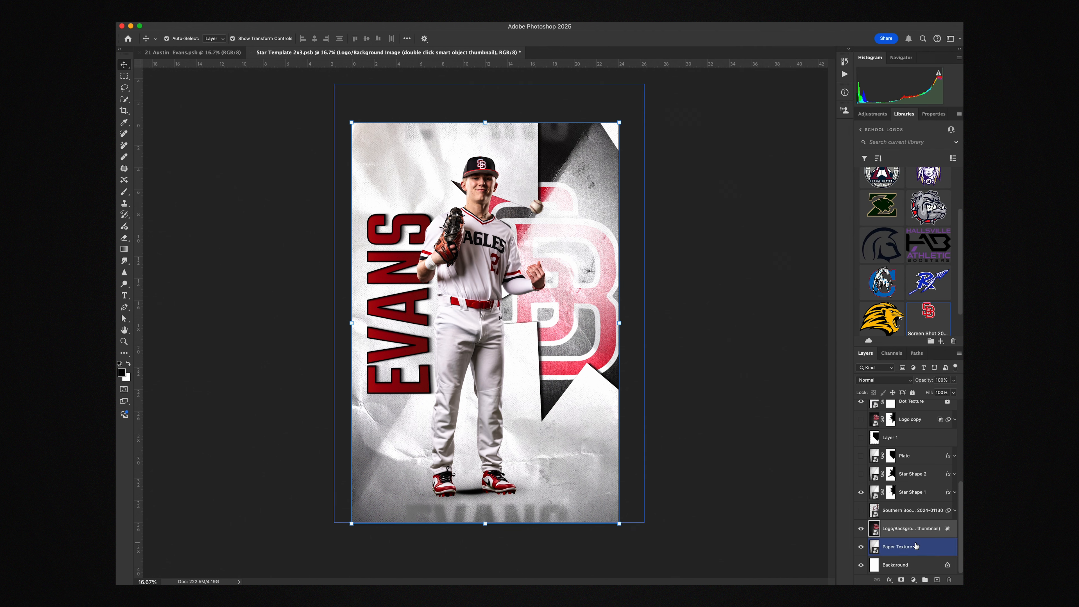
pyautogui.scroll(1, 903, 515)
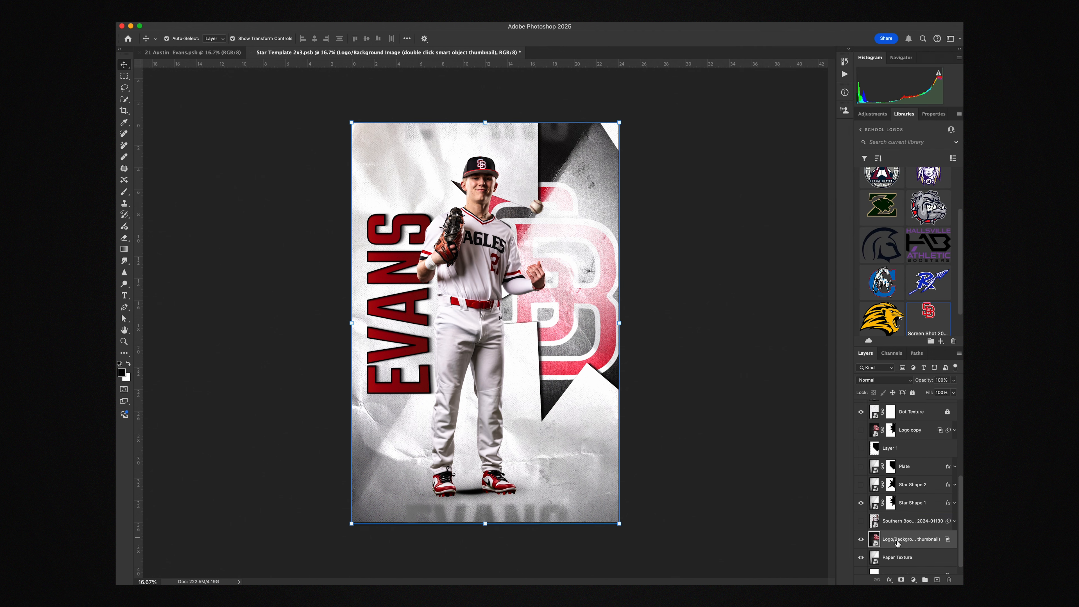
pyautogui.click(861, 430)
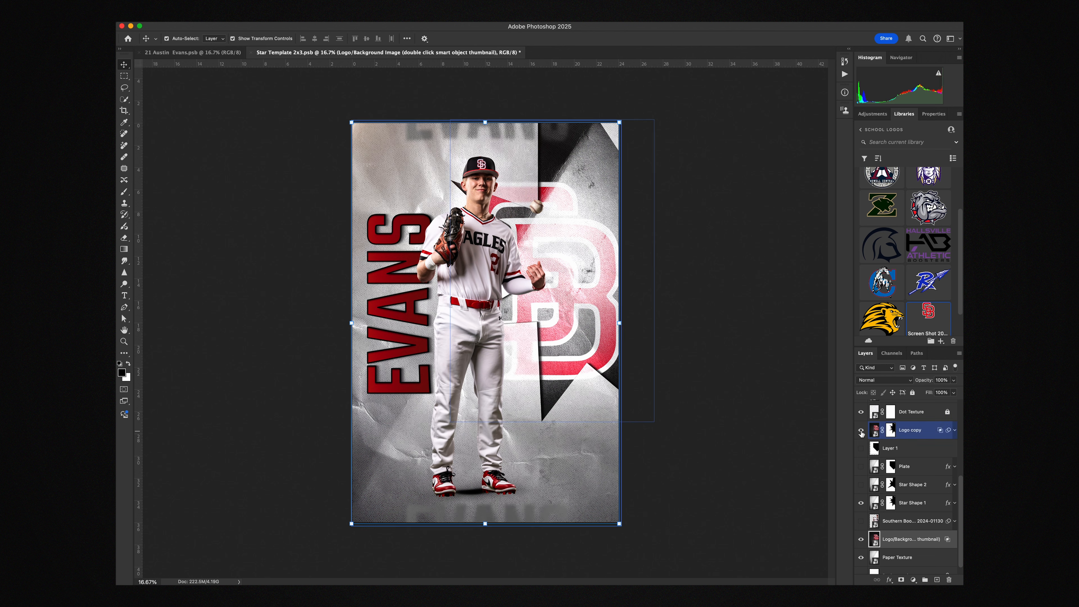
pyautogui.click(555, 226)
pyautogui.click(538, 188)
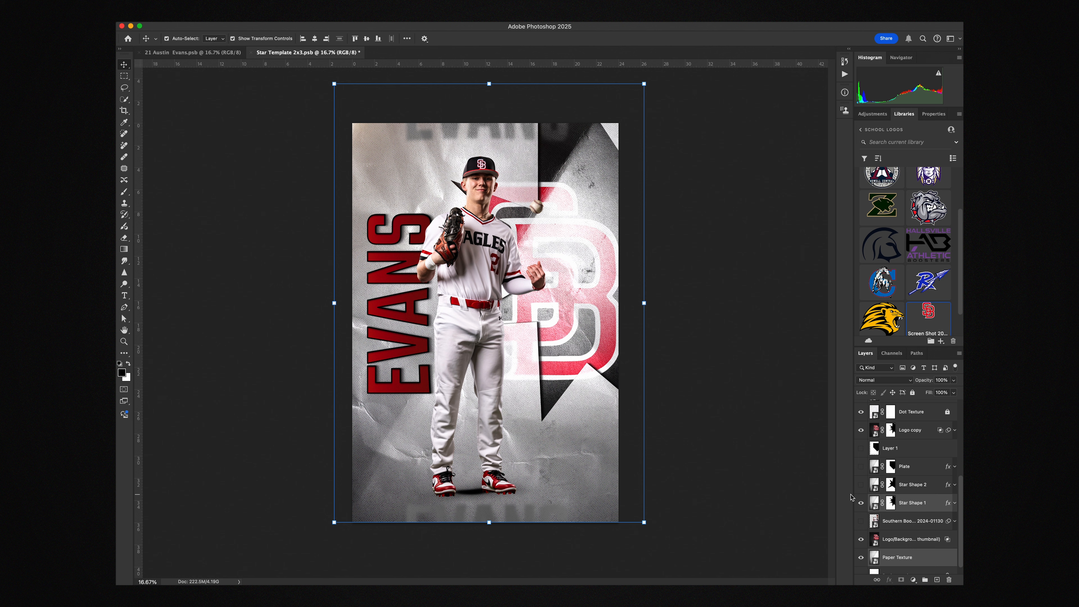
# In the Logo/Background Image smart object, hide the Black and Gradient layers, save it, and return to the poster
pyautogui.click(738, 494)
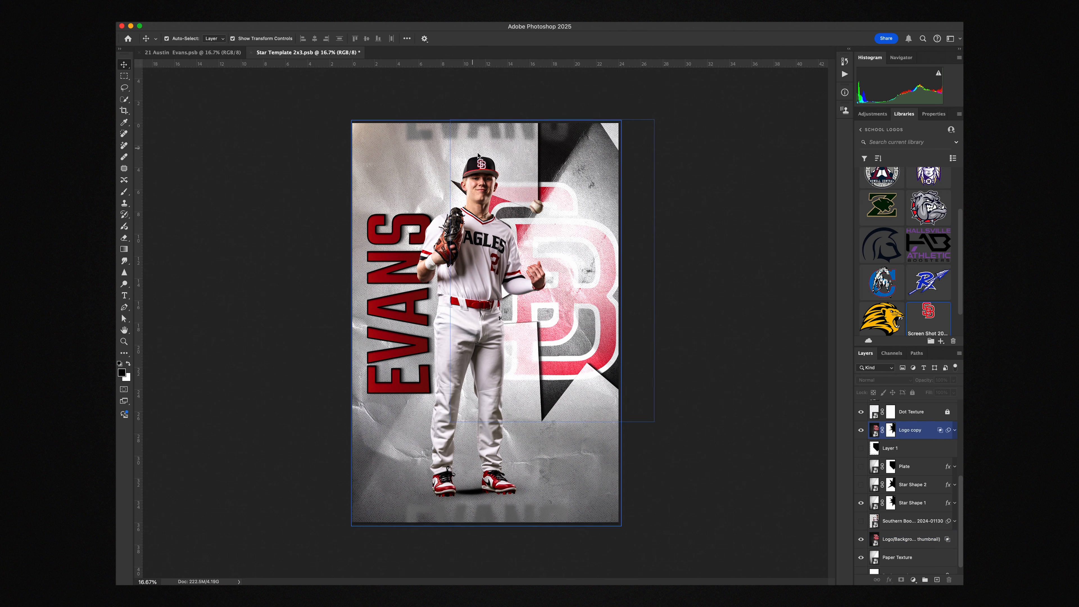
pyautogui.click(876, 543)
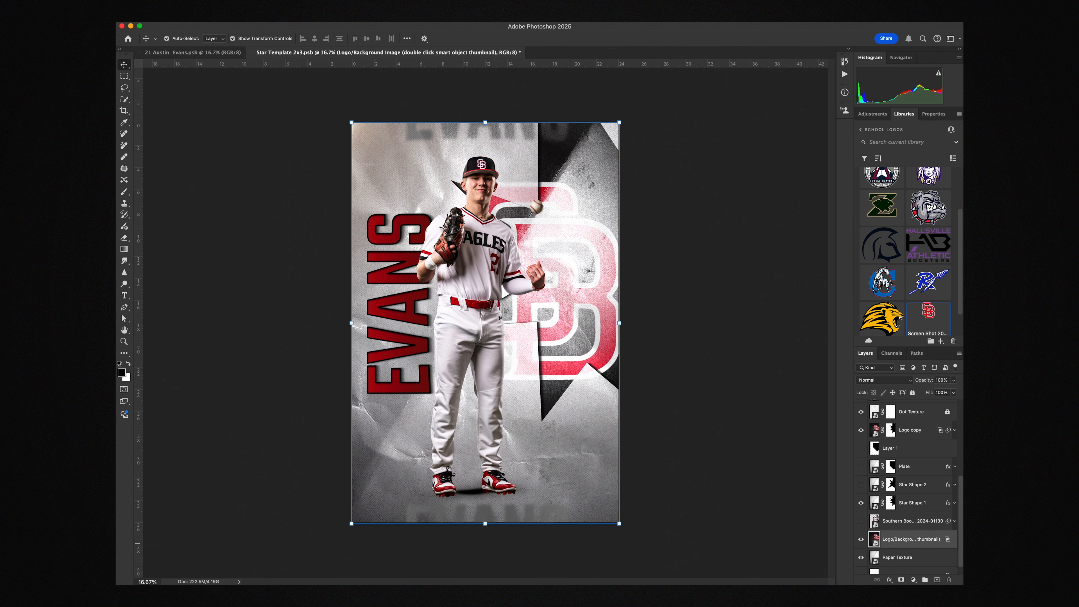
pyautogui.doubleClick(875, 543)
pyautogui.click(861, 483)
pyautogui.click(861, 502)
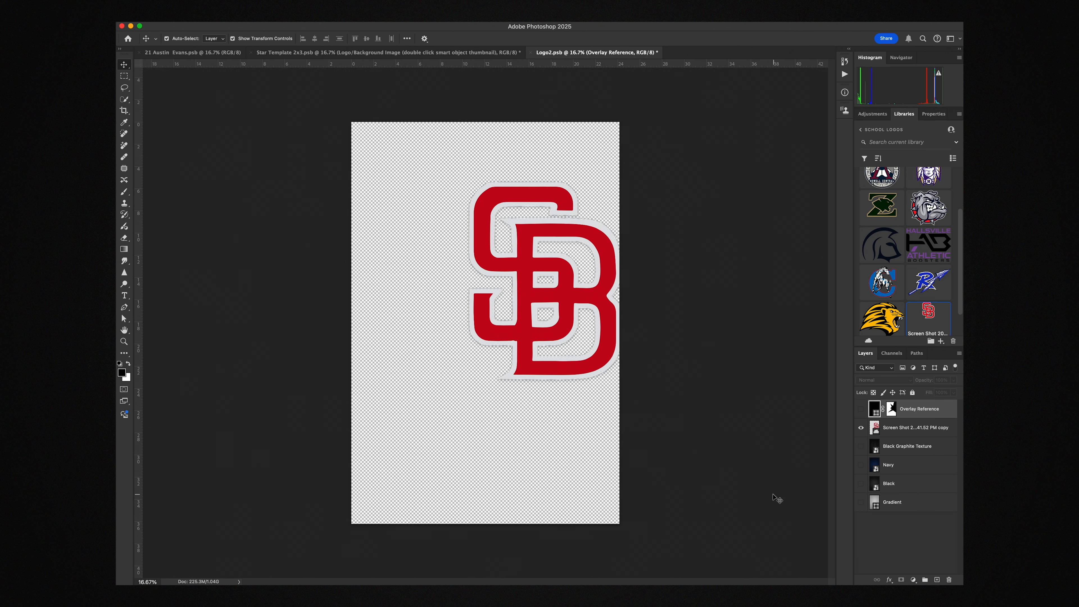
pyautogui.press('super+s')
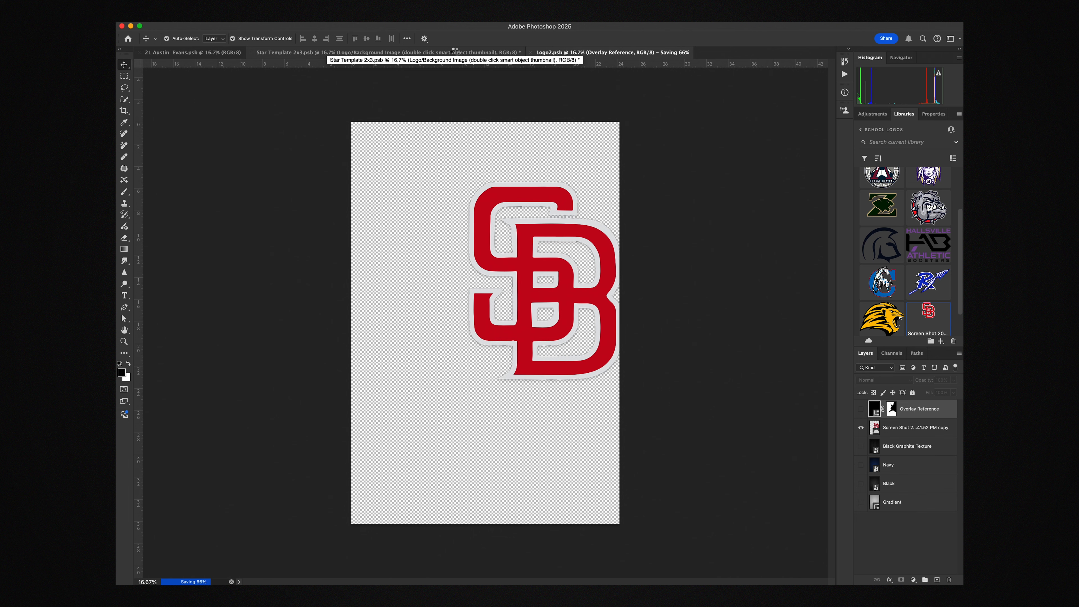
pyautogui.click(456, 52)
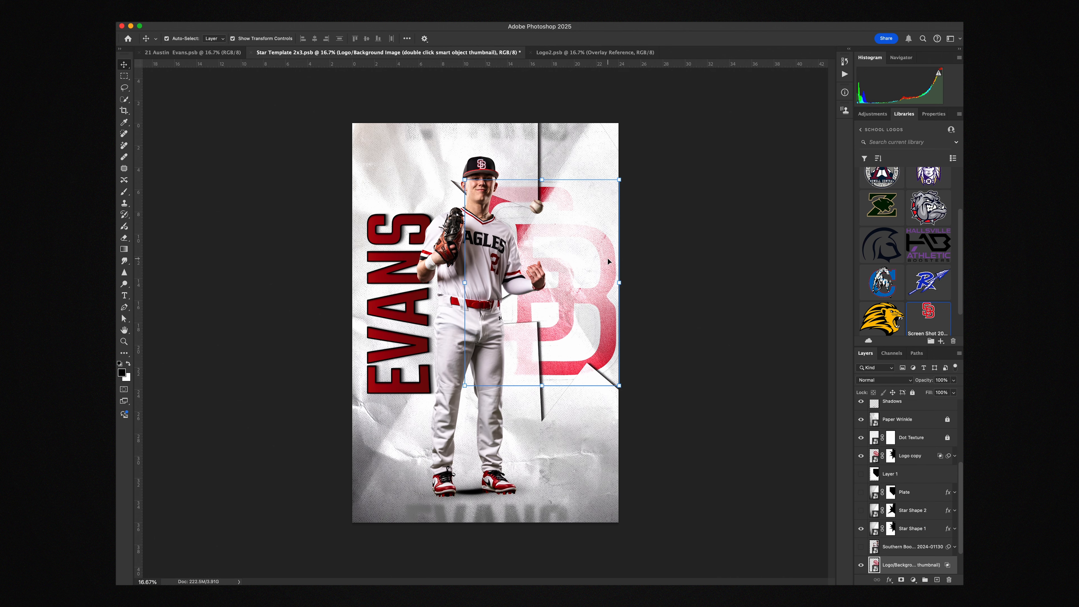
# Reopen the Logo/Background Image smart object, show its Black layer again, then save and close it
pyautogui.click(531, 373)
pyautogui.doubleClick(874, 566)
pyautogui.click(861, 484)
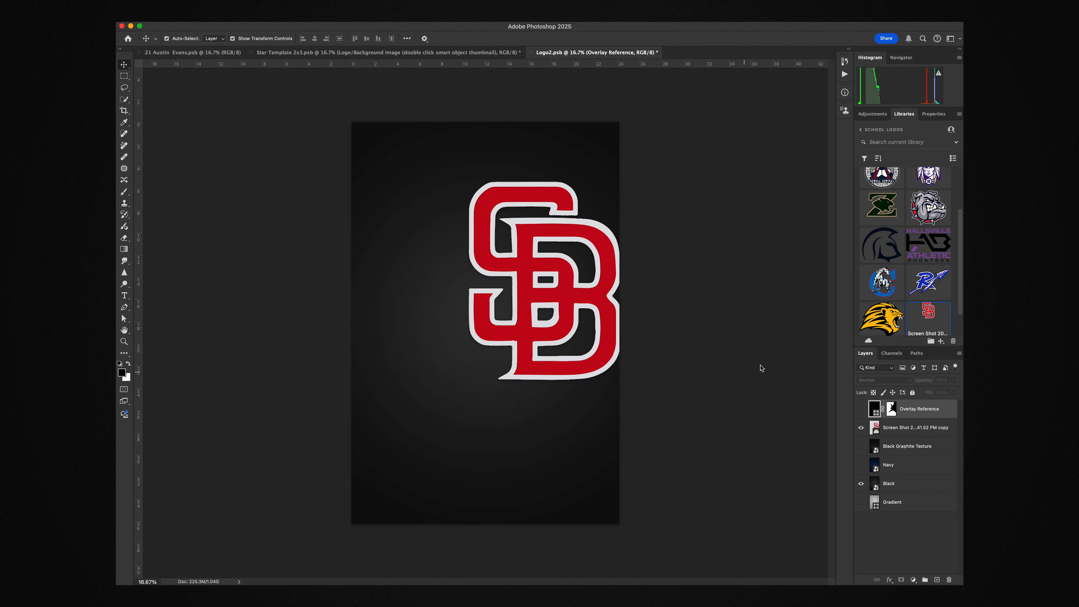
pyautogui.press('super+s')
pyautogui.click(532, 53)
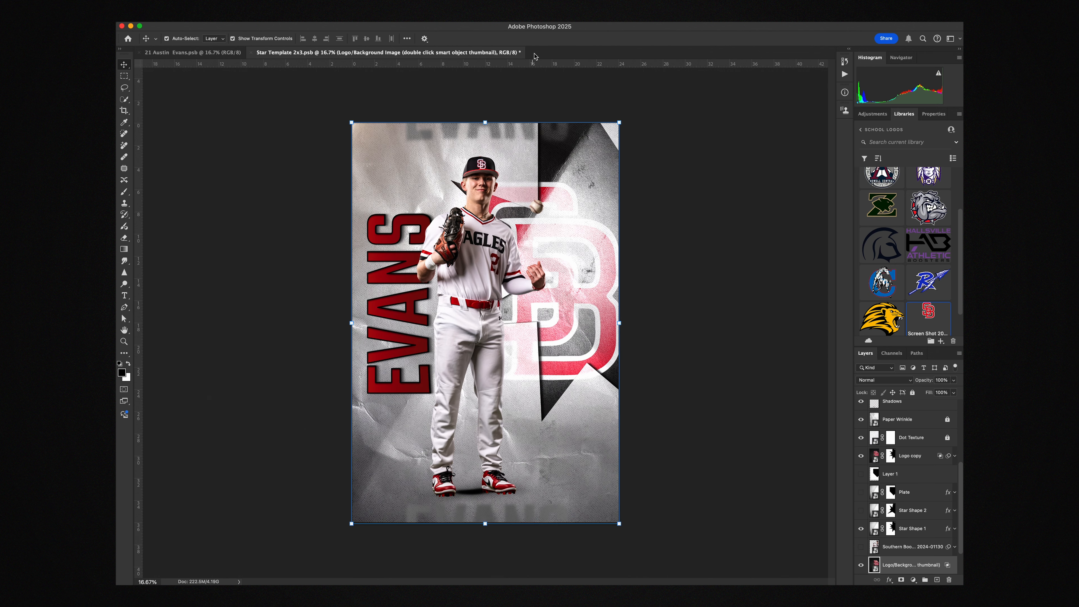
# Hide the Logo copy layer and show the 2024-01130 player photo in the poster
pyautogui.click(864, 454)
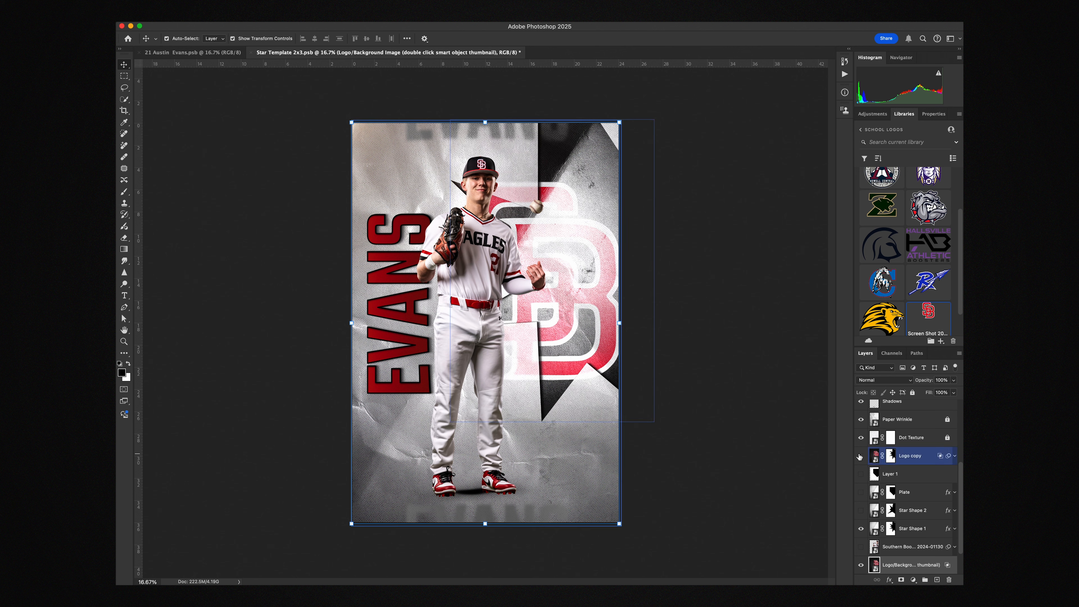
pyautogui.click(860, 455)
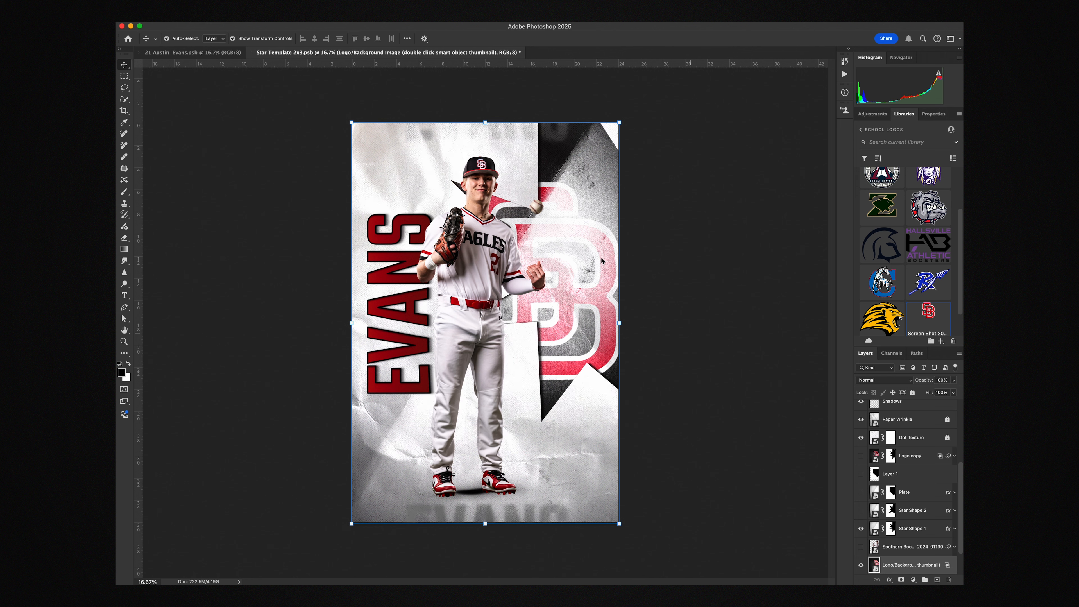
pyautogui.click(861, 548)
pyautogui.click(947, 550)
pyautogui.scroll(-2, 932, 546)
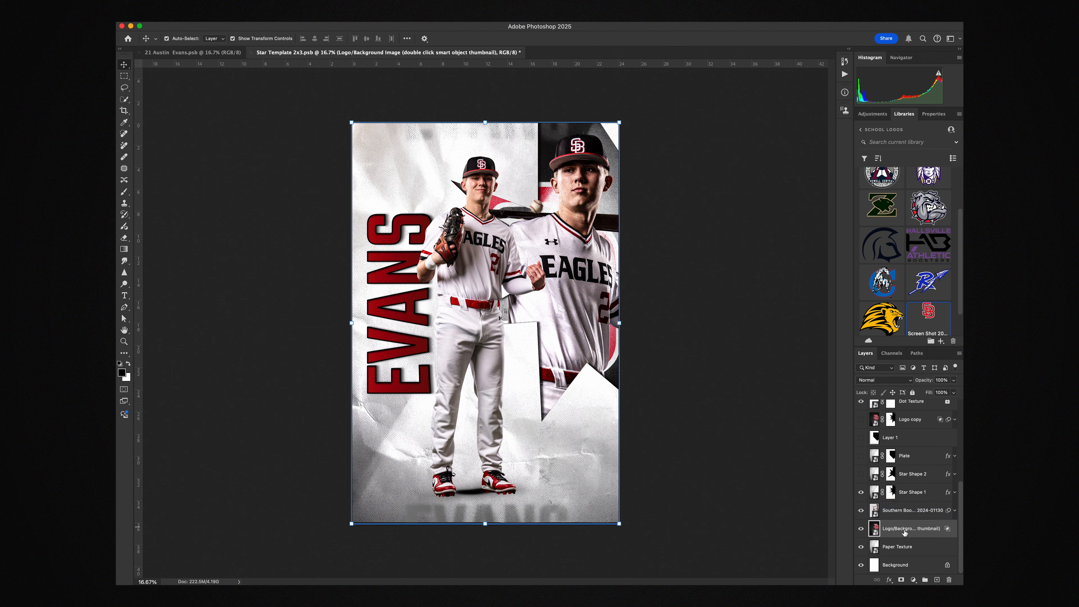
pyautogui.click(888, 552)
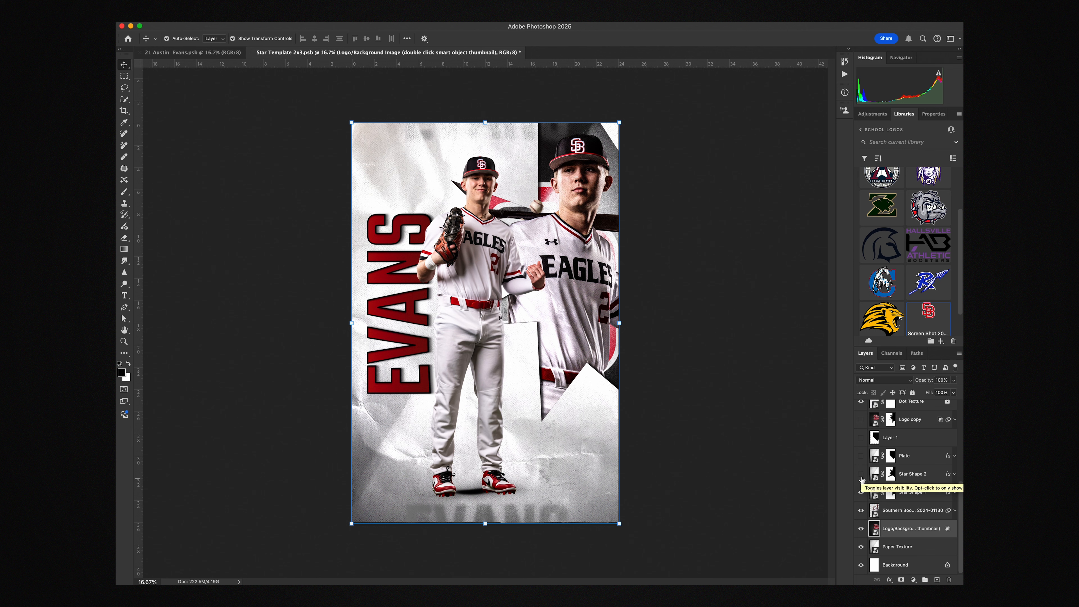
# Try Star Shape 2 in place of Star Shape 1 as the cutout shape, followed by the Plate shape
pyautogui.click(861, 474)
pyautogui.click(861, 492)
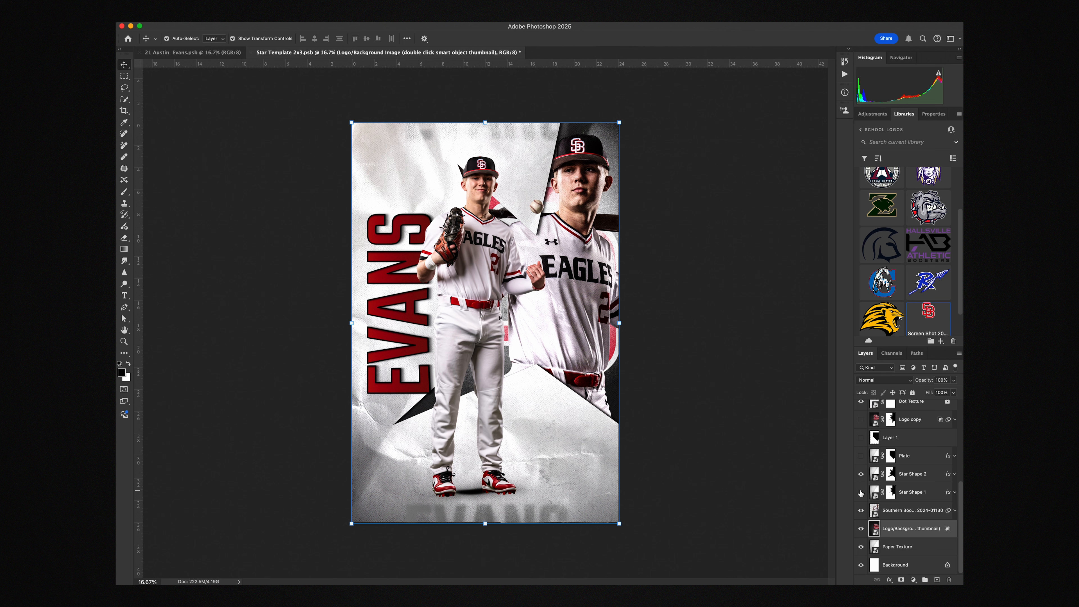
pyautogui.click(861, 474)
pyautogui.click(861, 456)
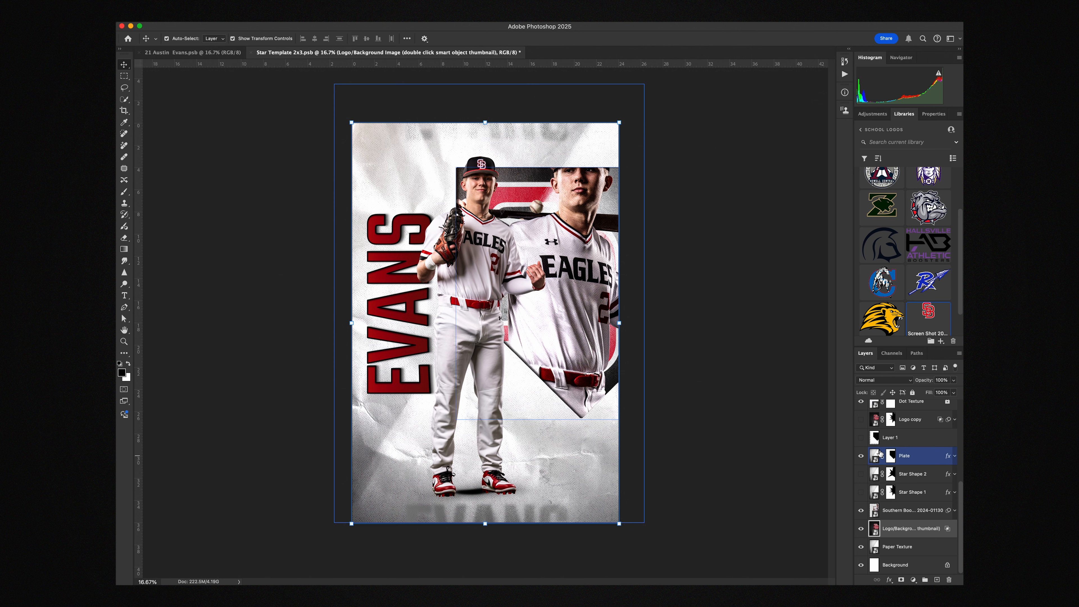
pyautogui.click(555, 235)
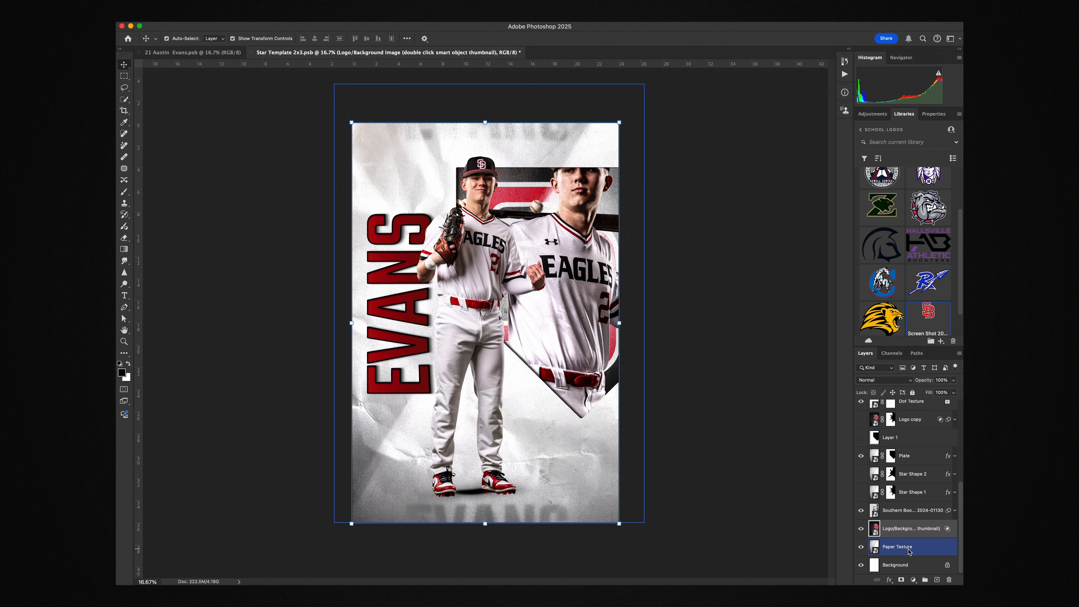
pyautogui.click(869, 454)
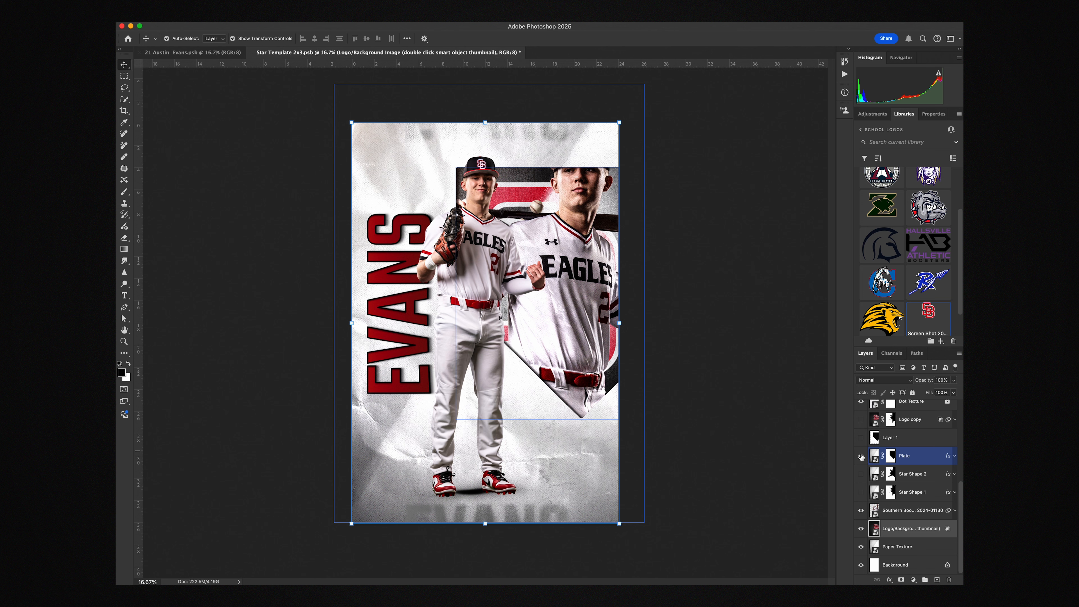
# Compare the poster with and without the Plate shape, leave Plate hidden, and show Star Shape 1 again
pyautogui.click(862, 458)
pyautogui.click(861, 456)
pyautogui.click(861, 456)
pyautogui.click(861, 492)
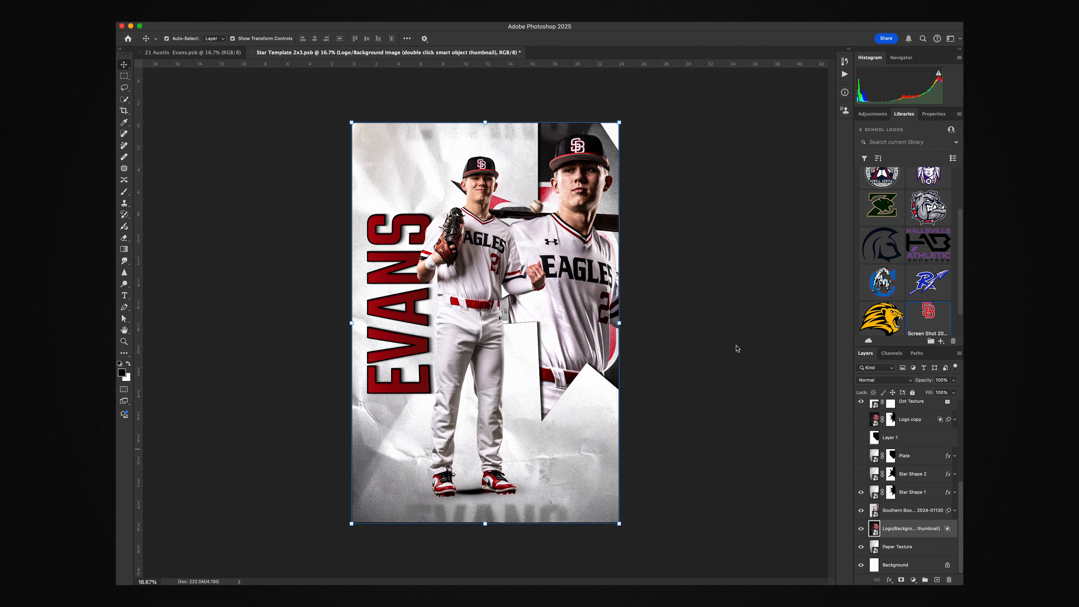
# Outline a custom jagged star selection around the large player portrait with the Polygonal Lasso, extending beyond the poster's right edge
pyautogui.click(124, 88)
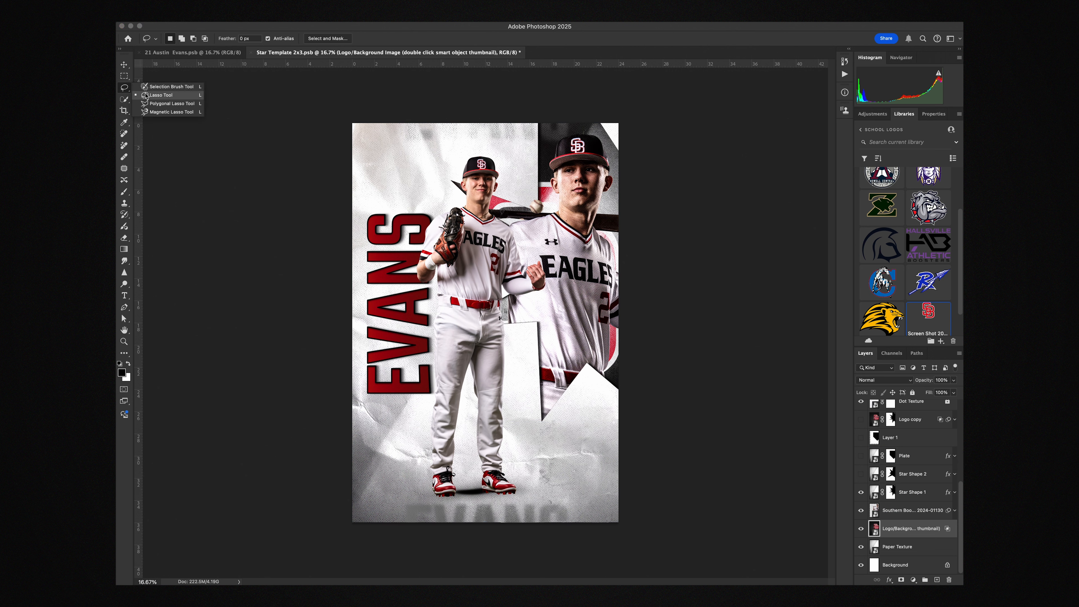
pyautogui.click(170, 103)
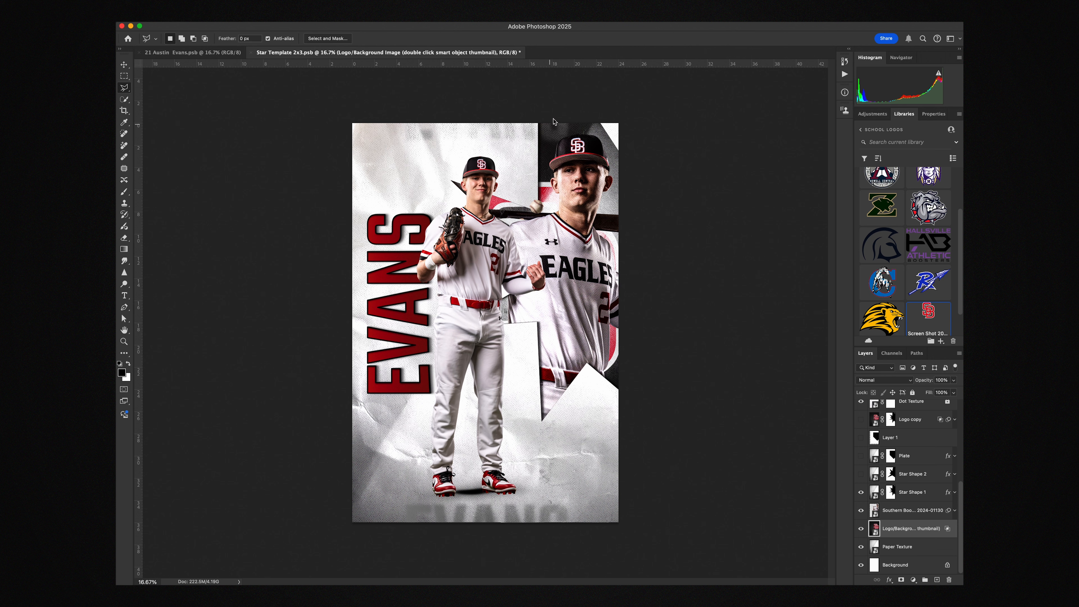
pyautogui.click(565, 109)
pyautogui.click(526, 194)
pyautogui.click(462, 155)
pyautogui.click(542, 263)
pyautogui.click(439, 294)
pyautogui.click(481, 356)
pyautogui.click(522, 345)
pyautogui.click(619, 401)
pyautogui.click(692, 311)
pyautogui.click(714, 182)
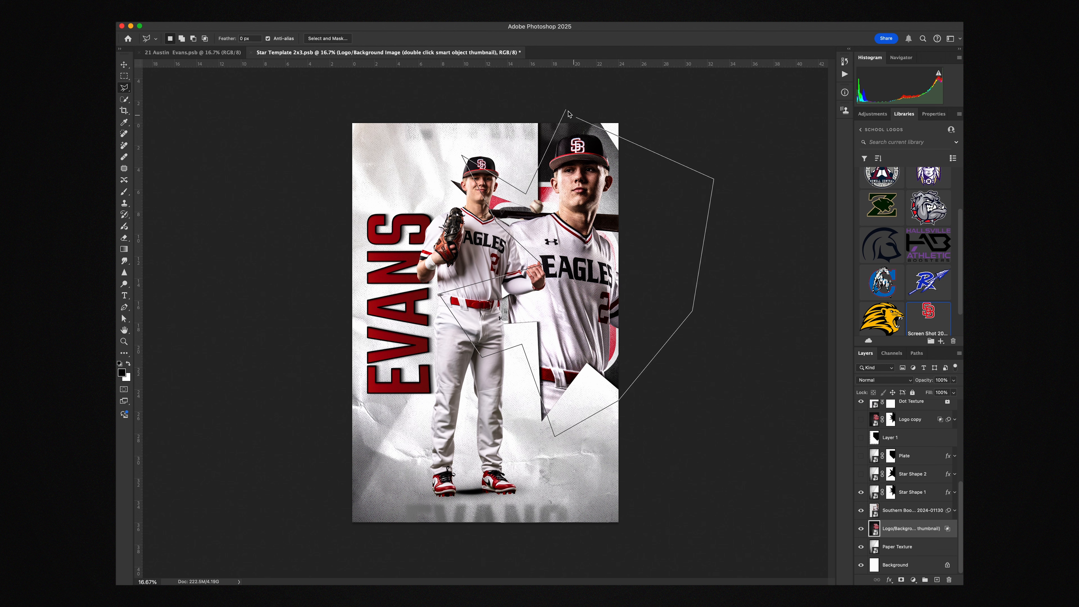
pyautogui.click(565, 109)
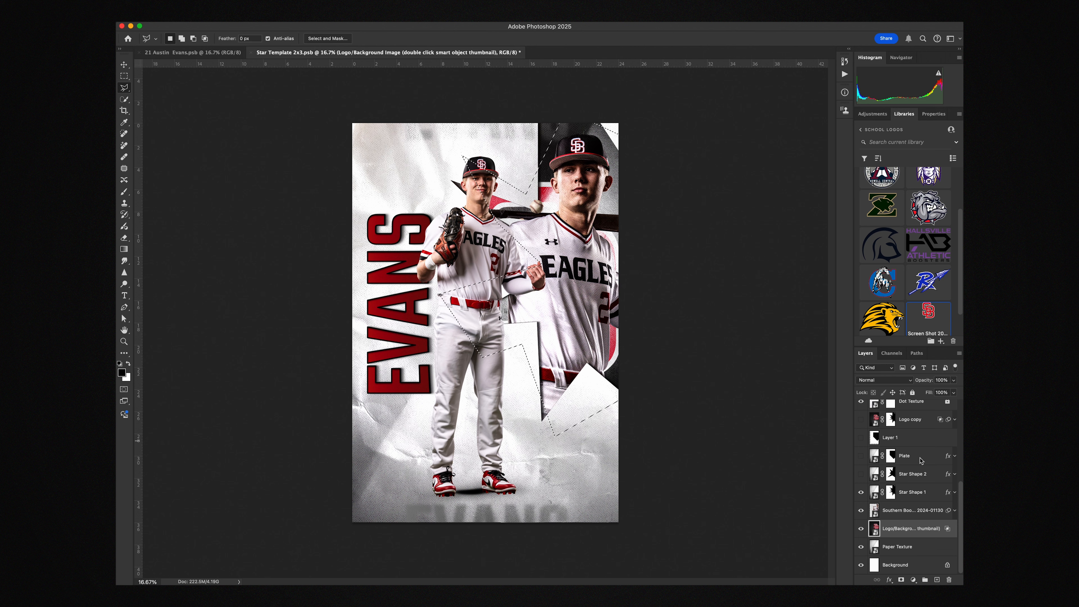
# Target the Star Shape 1 layer mask, discard the polygonal selection, and switch to the Move tool
pyautogui.click(890, 493)
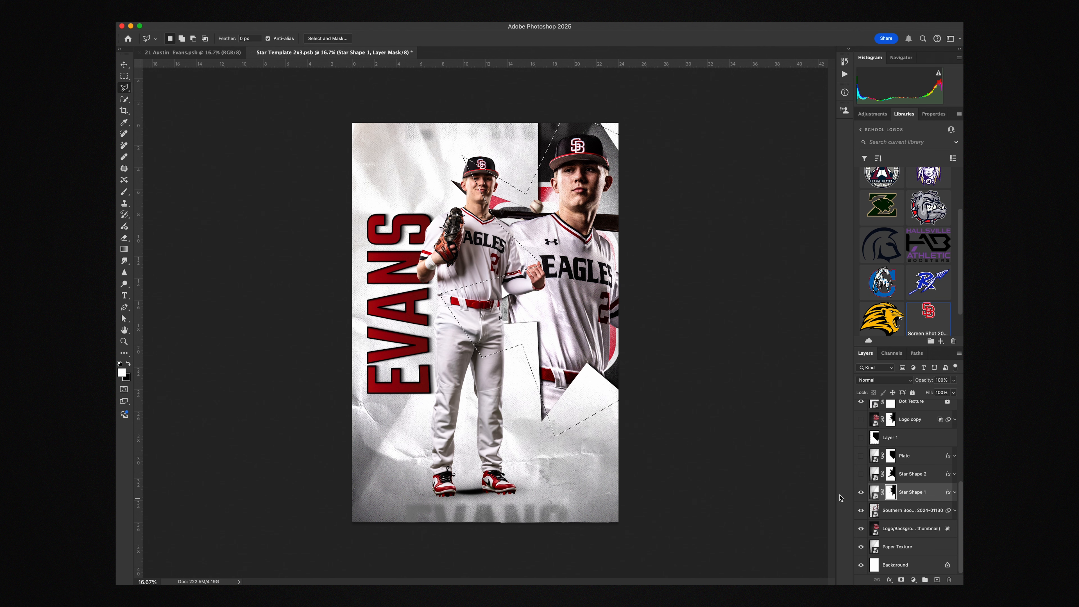
pyautogui.press('super+d')
pyautogui.press('v')
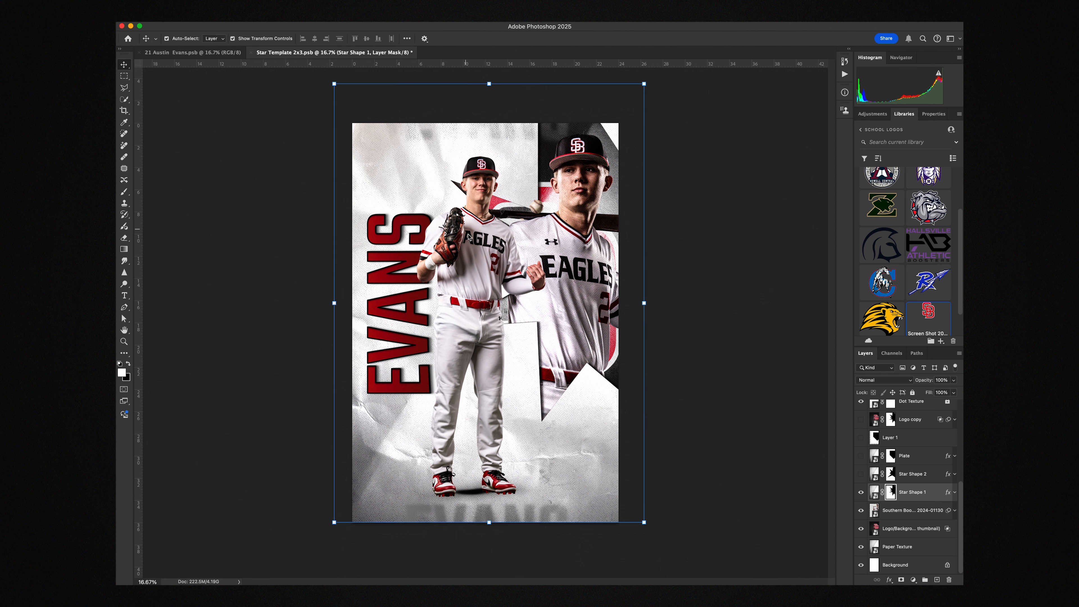
# Add a new empty layer directly above the Shadows layer and delete the old Shadows layer
pyautogui.click(464, 227)
pyautogui.scroll(2, 908, 442)
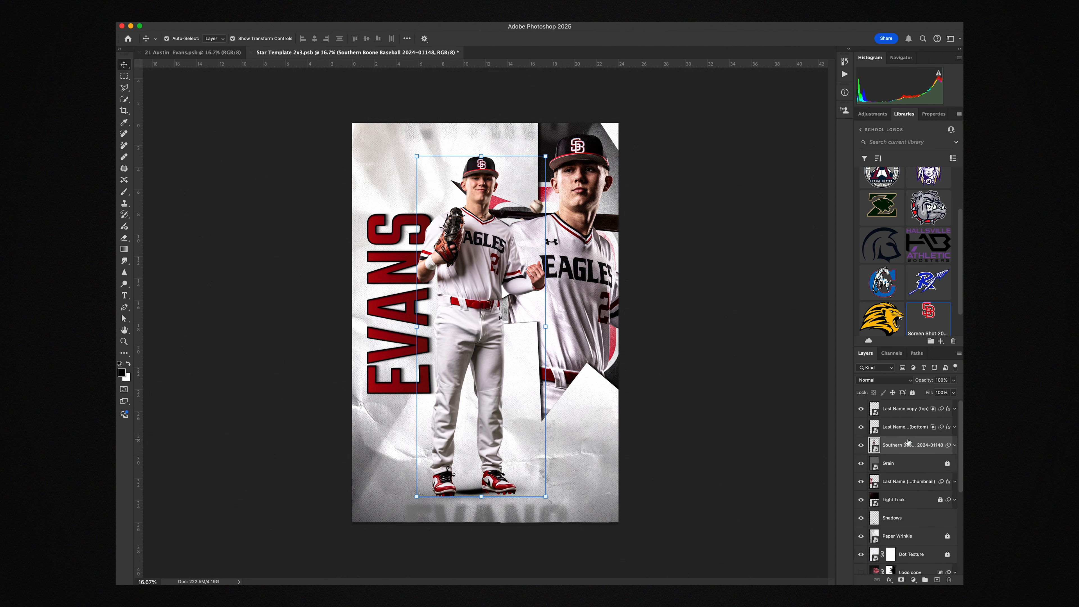
pyautogui.click(898, 518)
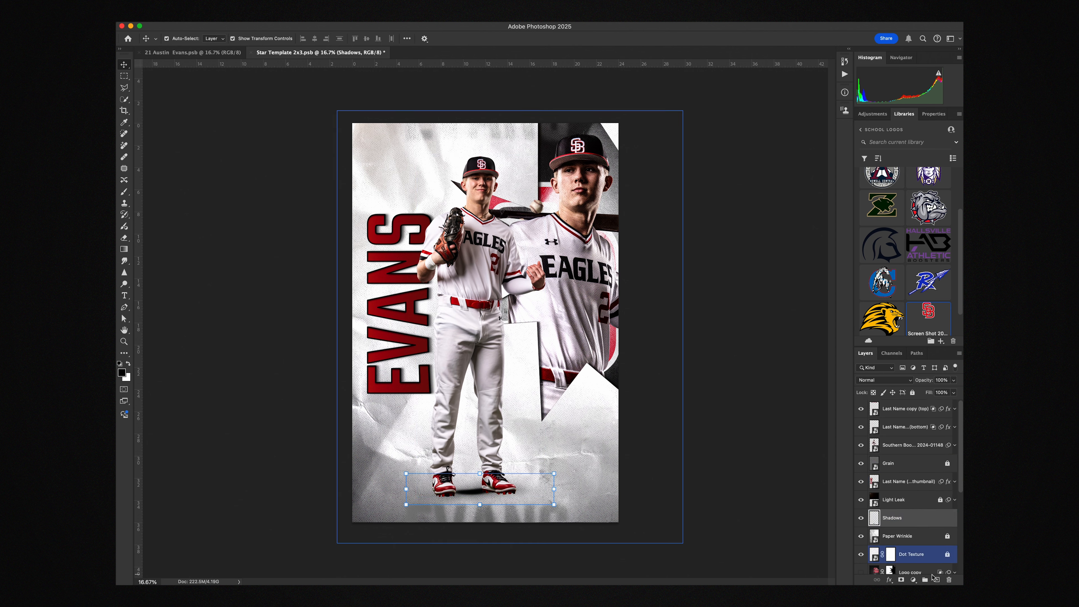
pyautogui.click(936, 580)
pyautogui.click(913, 539)
pyautogui.press('Delete')
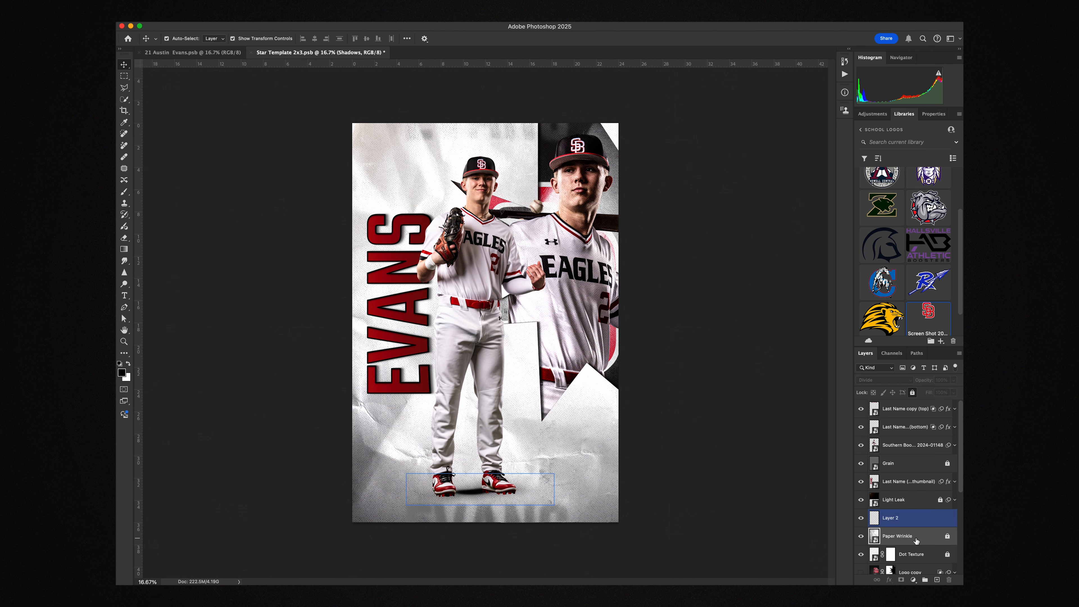
# On the new layer, paint tight black contact shadows beneath both cleats with a reduced brush at 50% opacity
pyautogui.click(918, 519)
pyautogui.press('b')
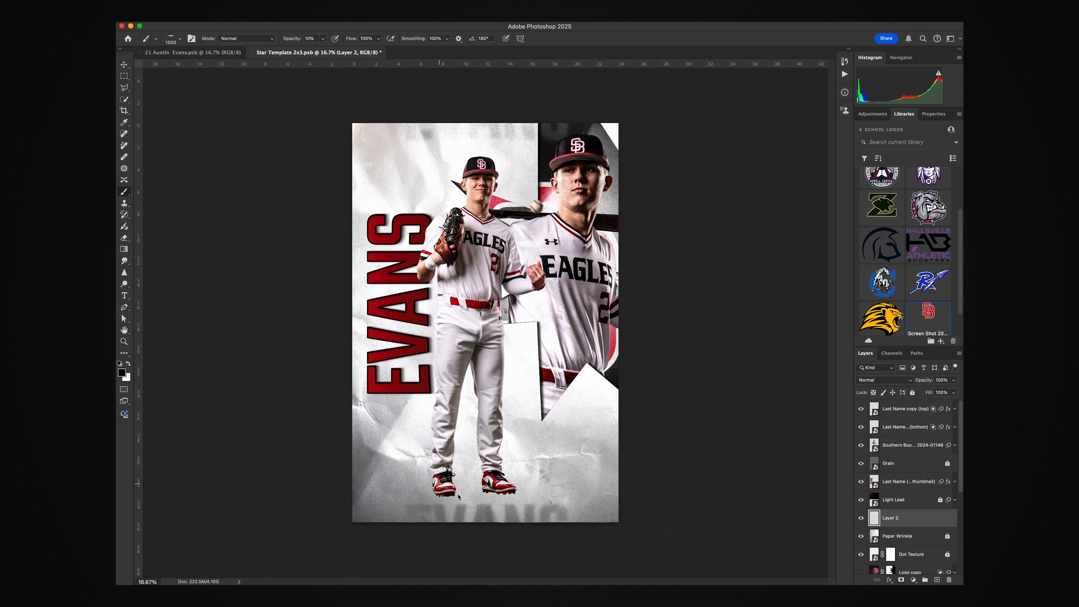
pyautogui.scroll(5, 475, 527)
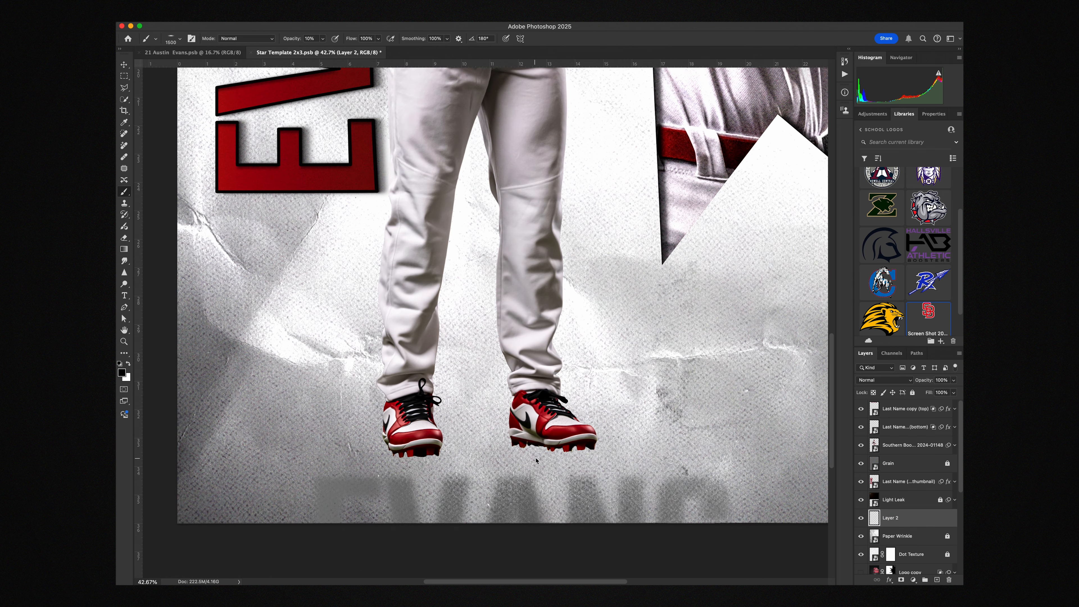
pyautogui.scroll(3, 545, 459)
pyautogui.press('[')
pyautogui.press('[')
pyautogui.press('[')
pyautogui.press('[')
pyautogui.press('[')
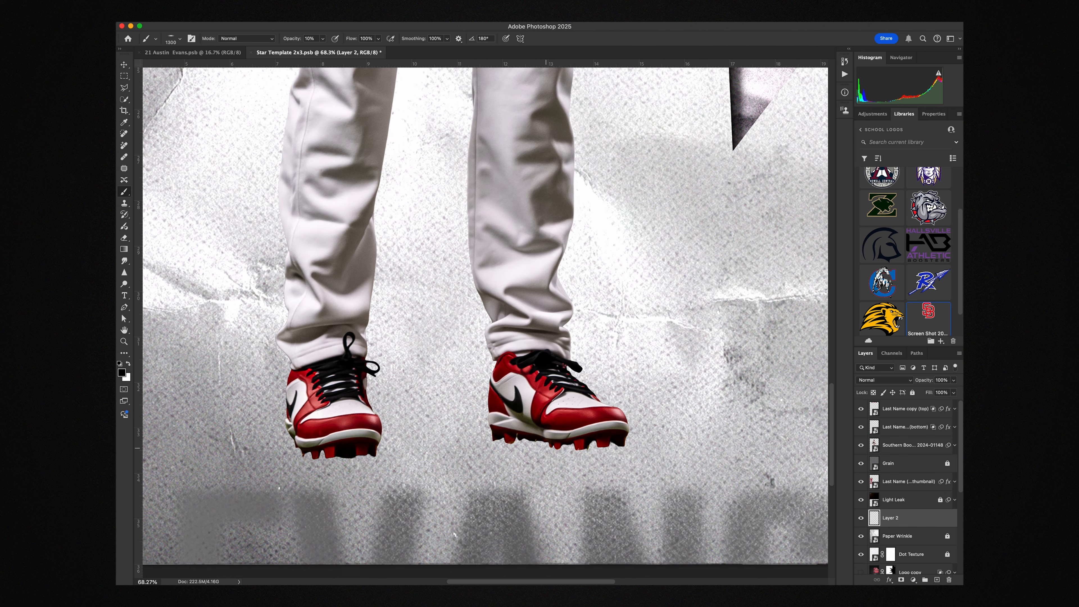
pyautogui.press('[')
pyautogui.press('[')
pyautogui.press('[')
pyautogui.press('[')
pyautogui.press('[')
pyautogui.press('[')
pyautogui.press('[')
pyautogui.press('5')
pyautogui.moveTo(505, 444); pyautogui.dragTo(589, 445)
pyautogui.moveTo(369, 457)
pyautogui.mouseDown()
pyautogui.moveTo(315, 452)
pyautogui.moveTo(365, 460)
pyautogui.mouseUp()
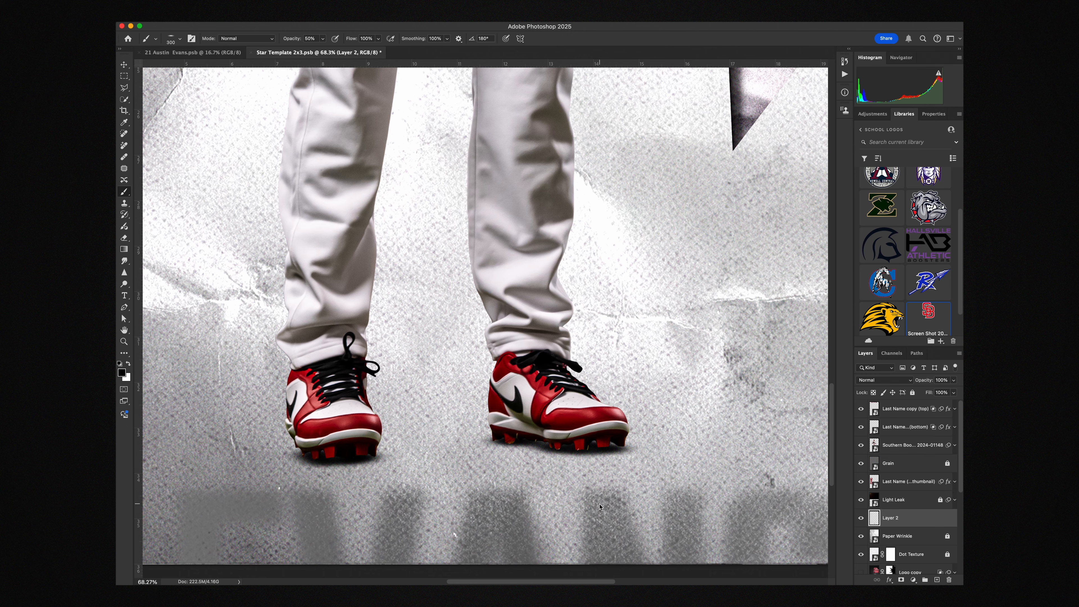
pyautogui.click(372, 460)
pyautogui.click(522, 446)
# Paint a wider, softer shadow beneath the cleats with an enlarged brush at 10% opacity
pyautogui.press(']')
pyautogui.press(']')
pyautogui.moveTo(522, 450); pyautogui.dragTo(582, 452)
pyautogui.scroll(-6, 595, 450)
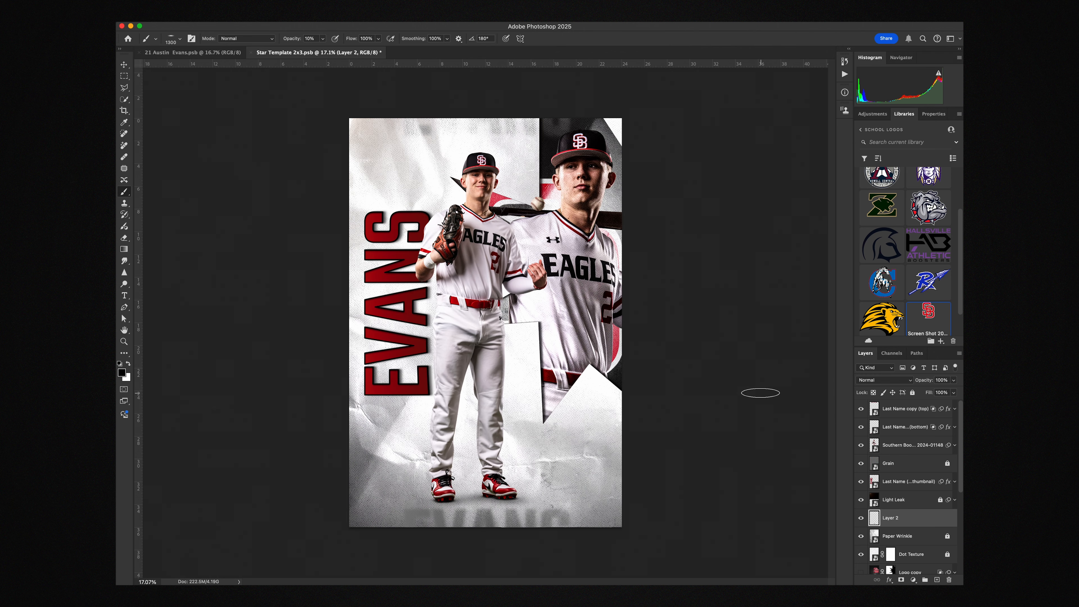